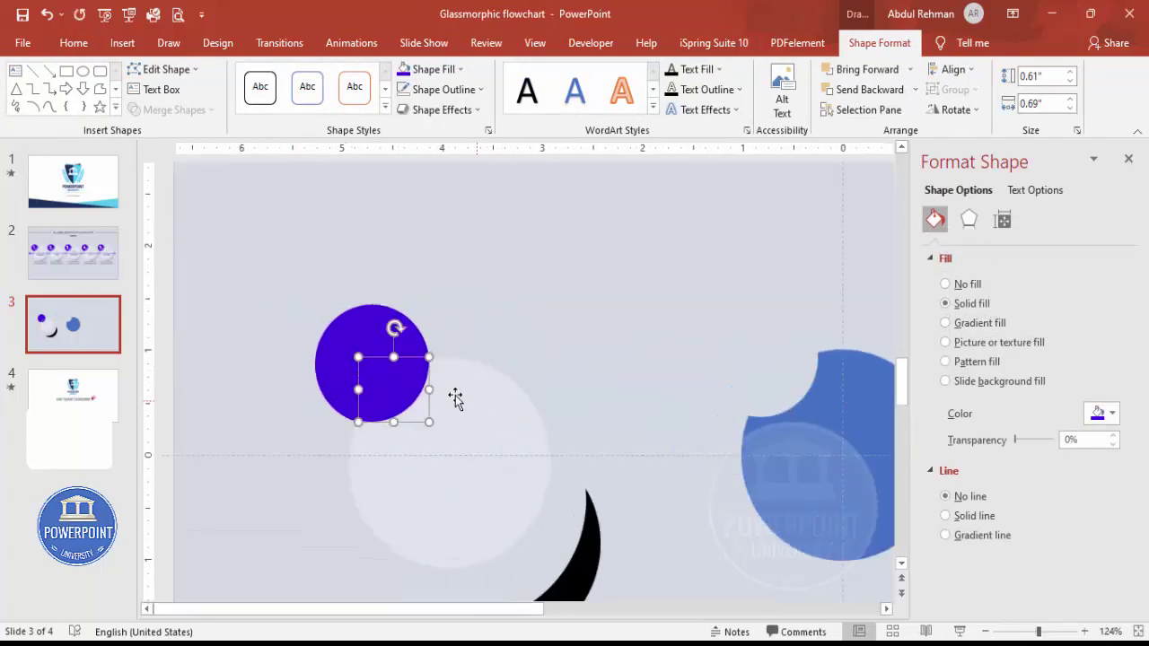
Step: Send the purple overlap piece one layer back and enlarge it slightly
left_click(914, 89)
left_click(875, 130)
left_click(646, 234)
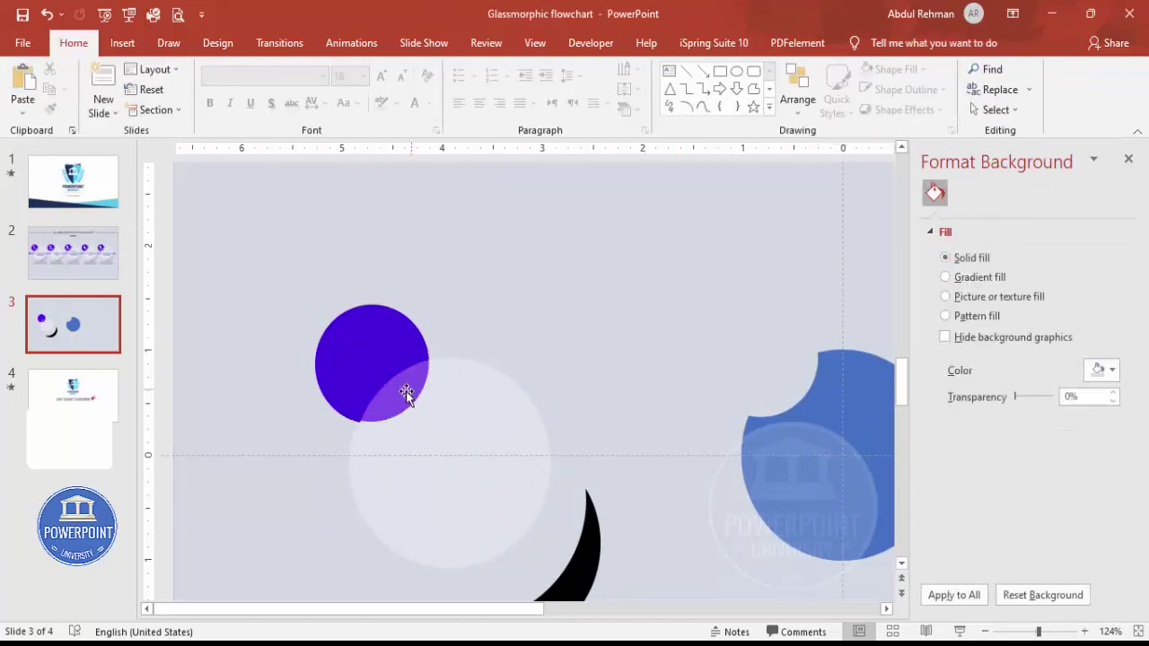
left_click(391, 411)
left_click_drag(495, 275, 354, 447)
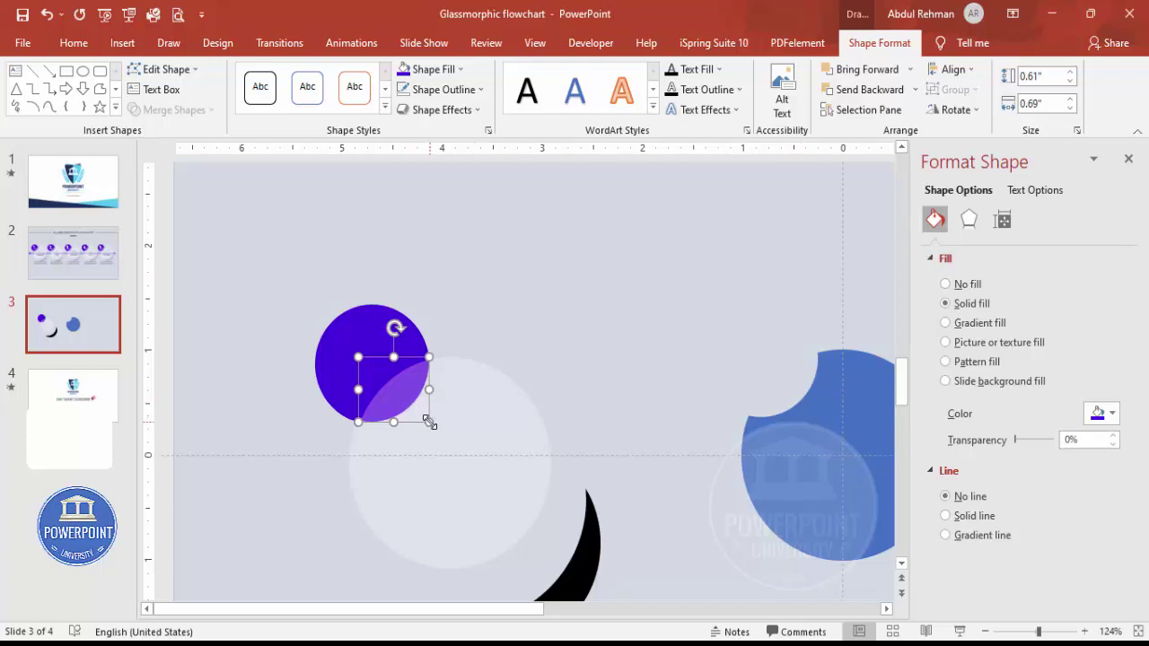
left_click_drag(433, 423, 442, 435)
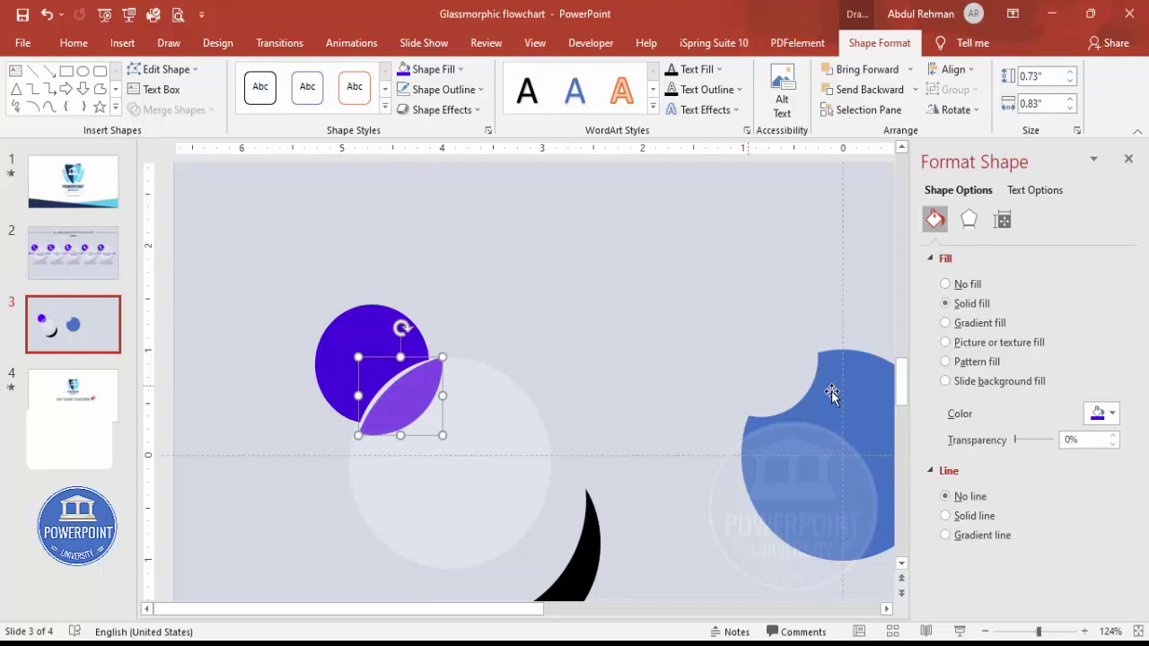
Step: Give the purple piece 4 pt soft edges and enlarge it to 0.81 by 0.91 inches
left_click(980, 222)
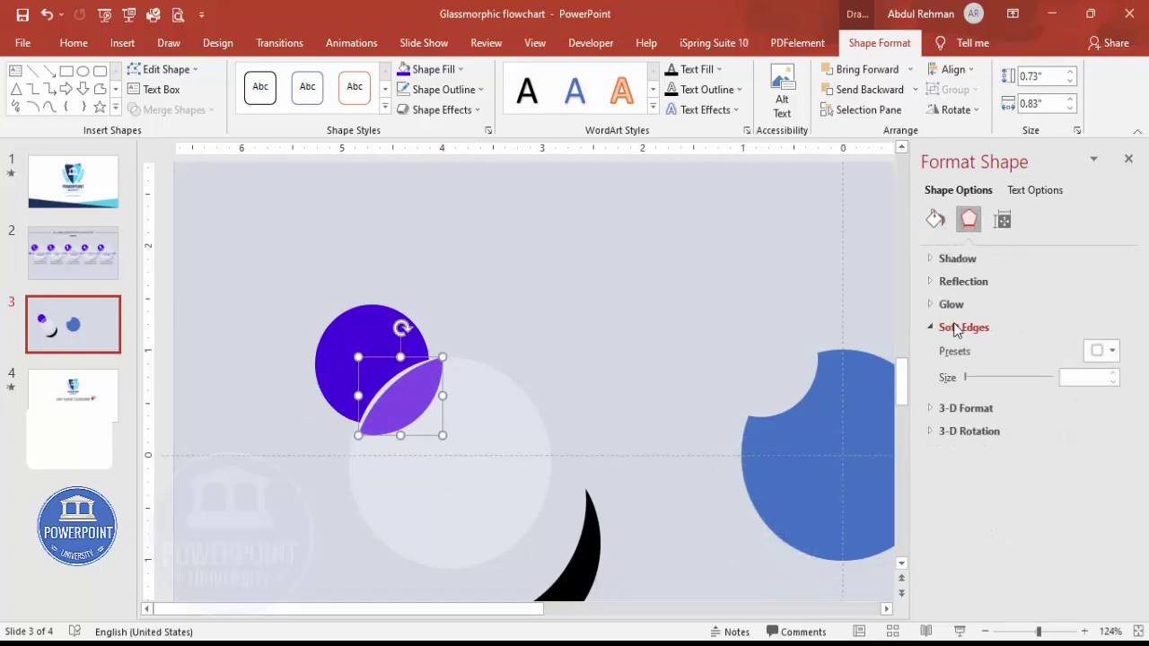
left_click(1113, 374)
left_click(1113, 374)
left_click(1113, 373)
left_click(1113, 373)
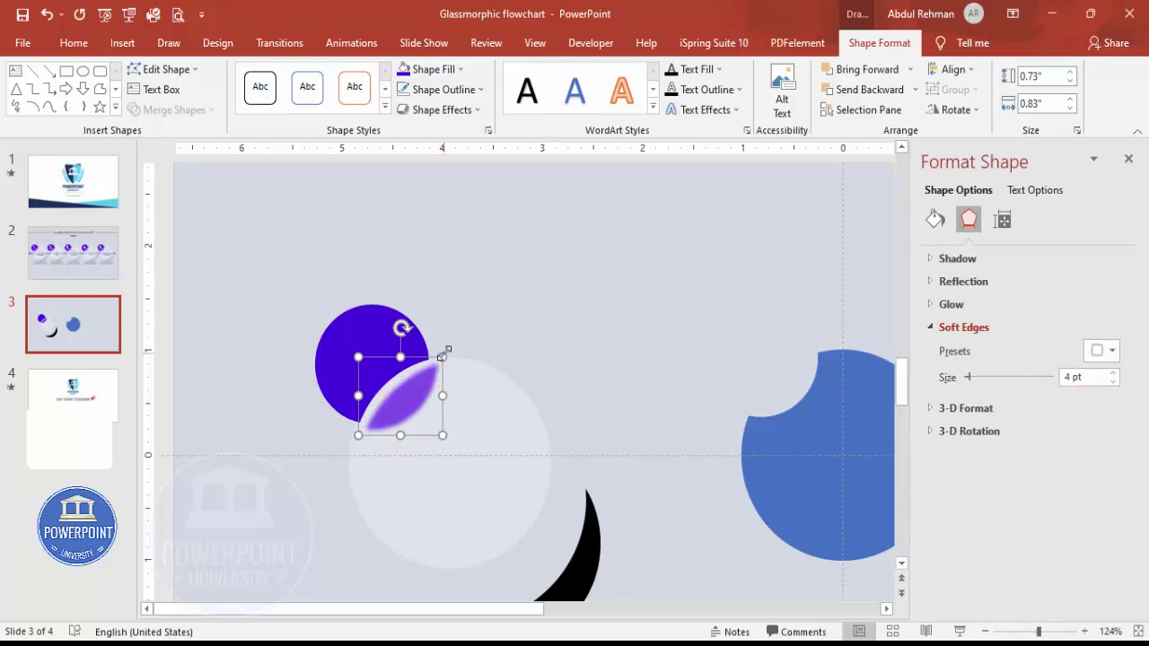
left_click_drag(443, 356, 450, 353)
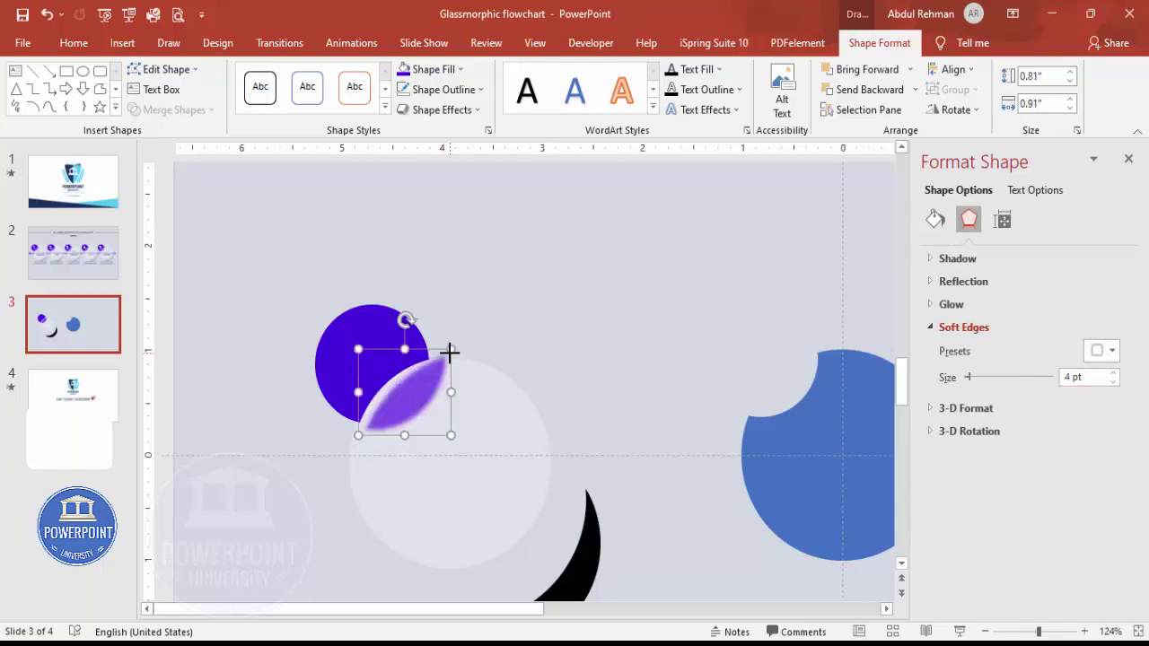
Step: Nudge the pale circle right and the blurred purple piece left and up
left_click(406, 393)
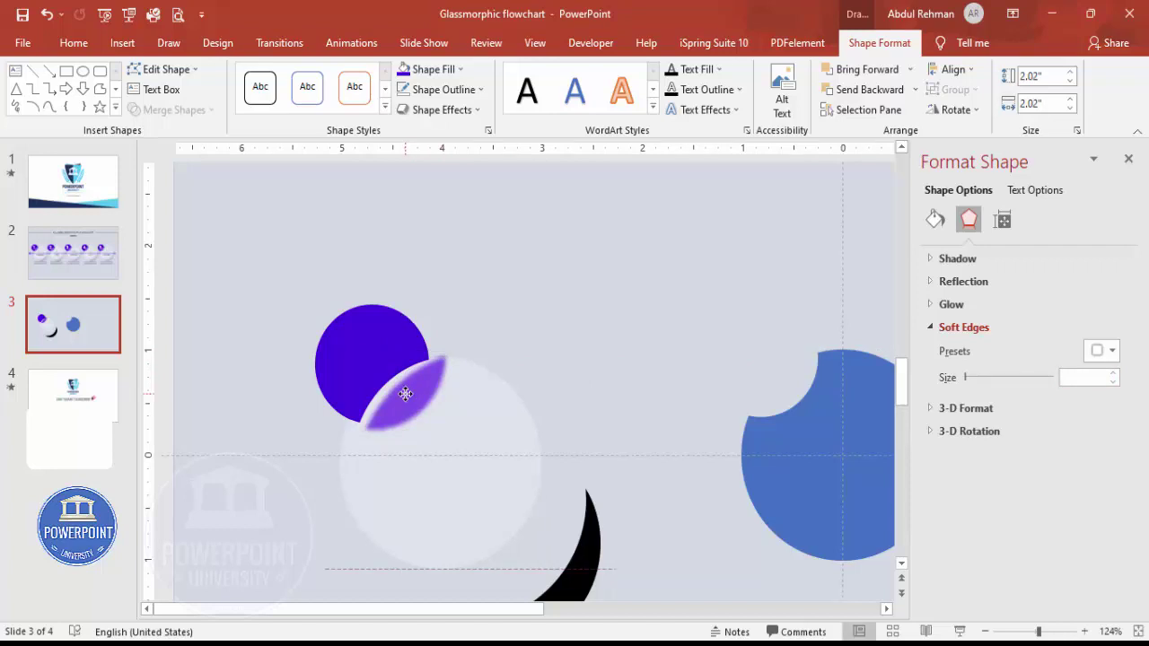
key("Right")
left_click_drag(469, 312, 331, 474)
key("ctrl+Left")
key("ctrl+Left")
key("ctrl+Left")
key("ctrl+Left")
key("ctrl+Left")
key("ctrl+Left")
key("ctrl+Right")
key("ctrl+Up")
key("ctrl+Up")
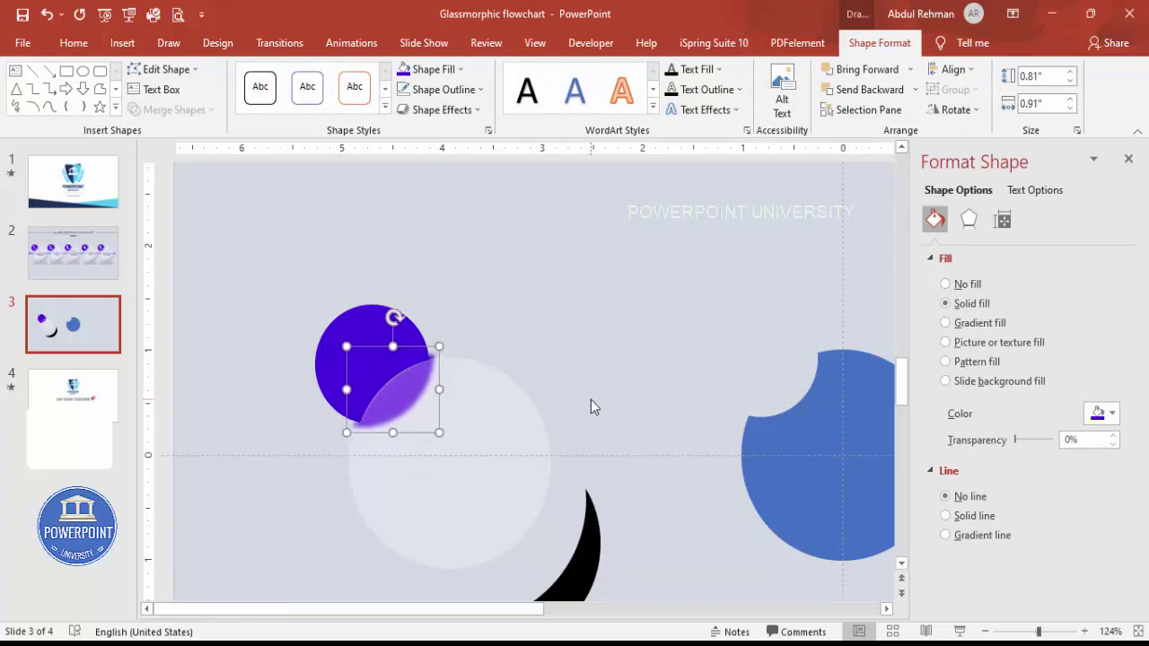
Step: Raise the purple piece's soft edges to 6 pt
left_click(969, 219)
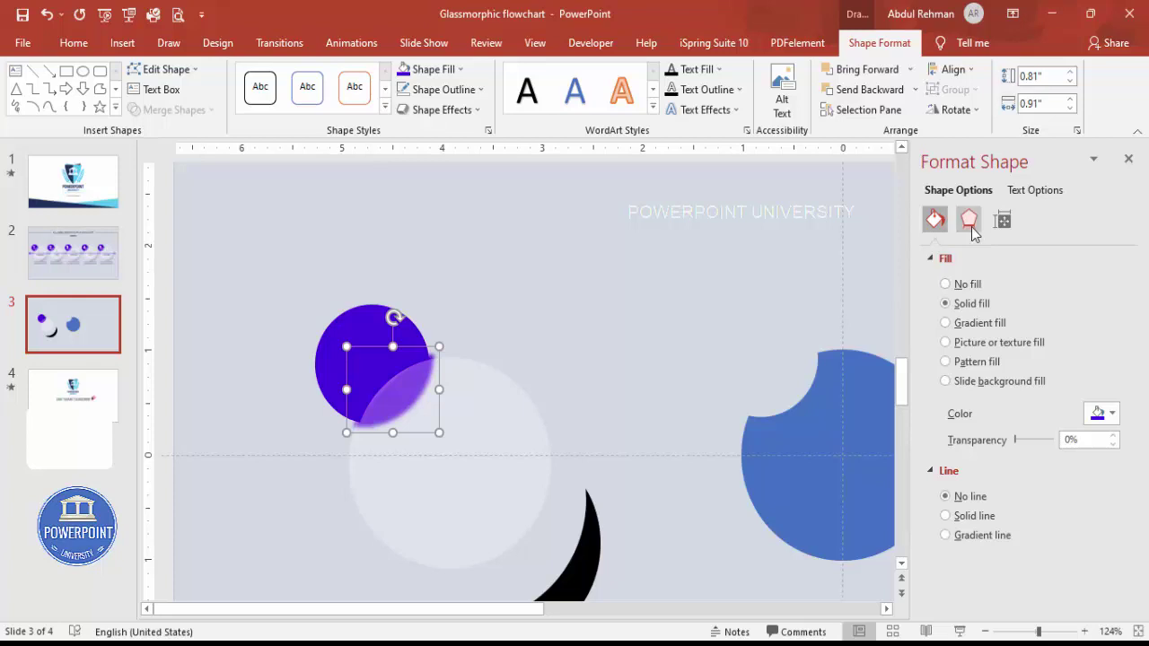
left_click(1113, 374)
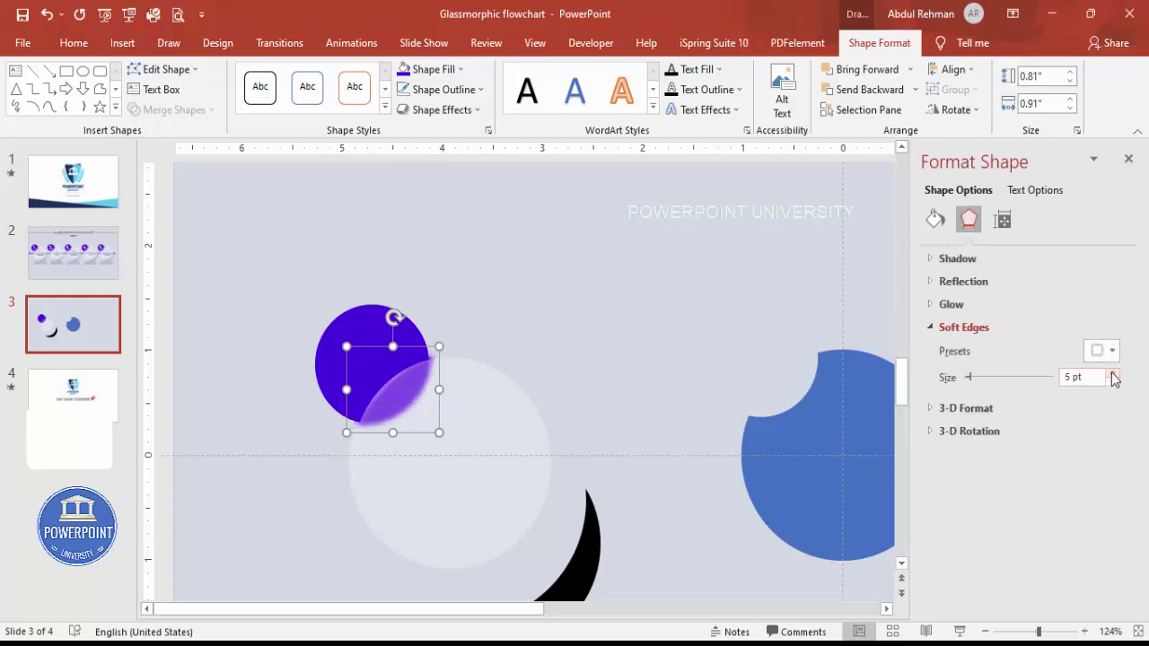
left_click(1113, 374)
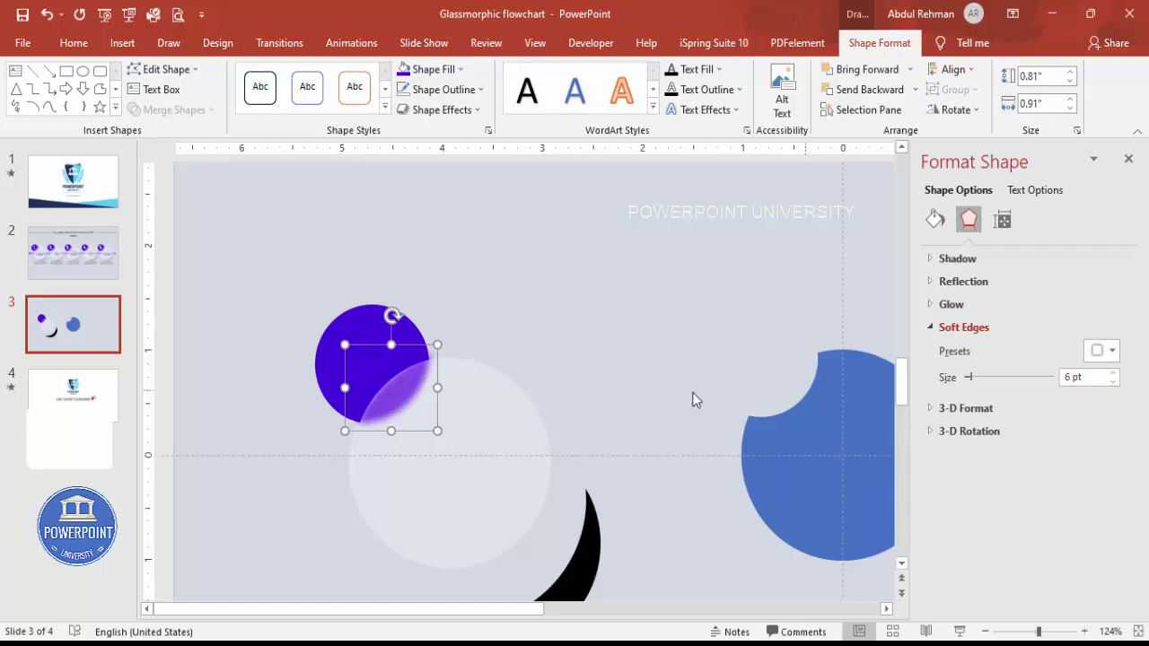
left_click(571, 339)
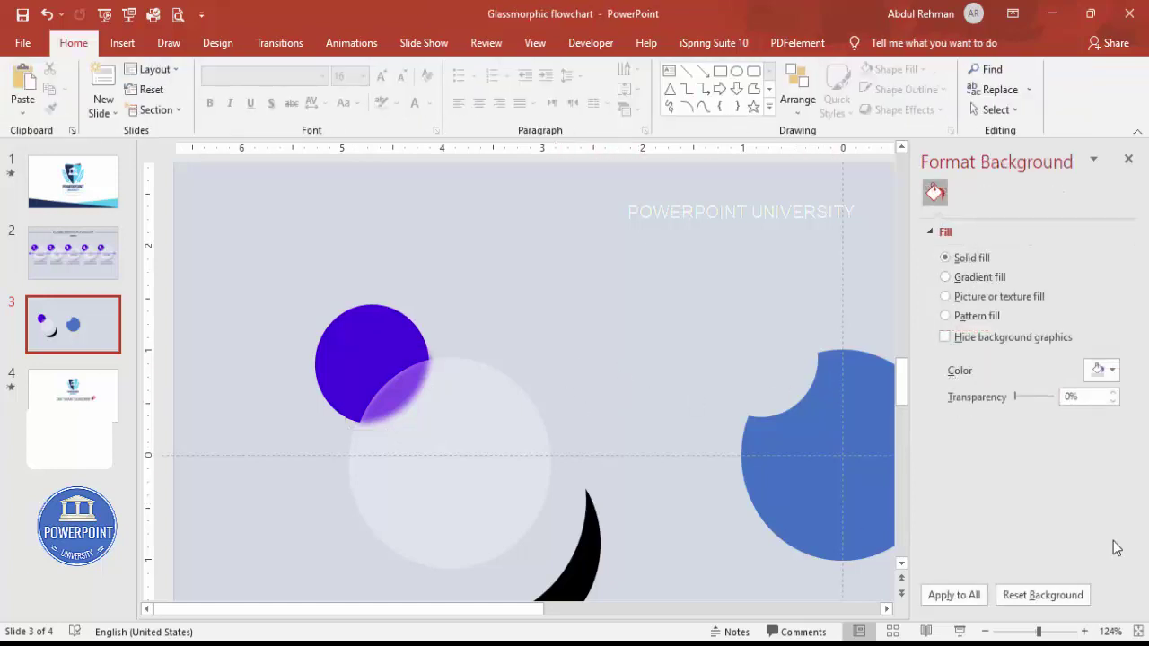
Step: Make the black crescent 85% transparent with 7 pt soft edges
left_click(1138, 632)
left_click(382, 467)
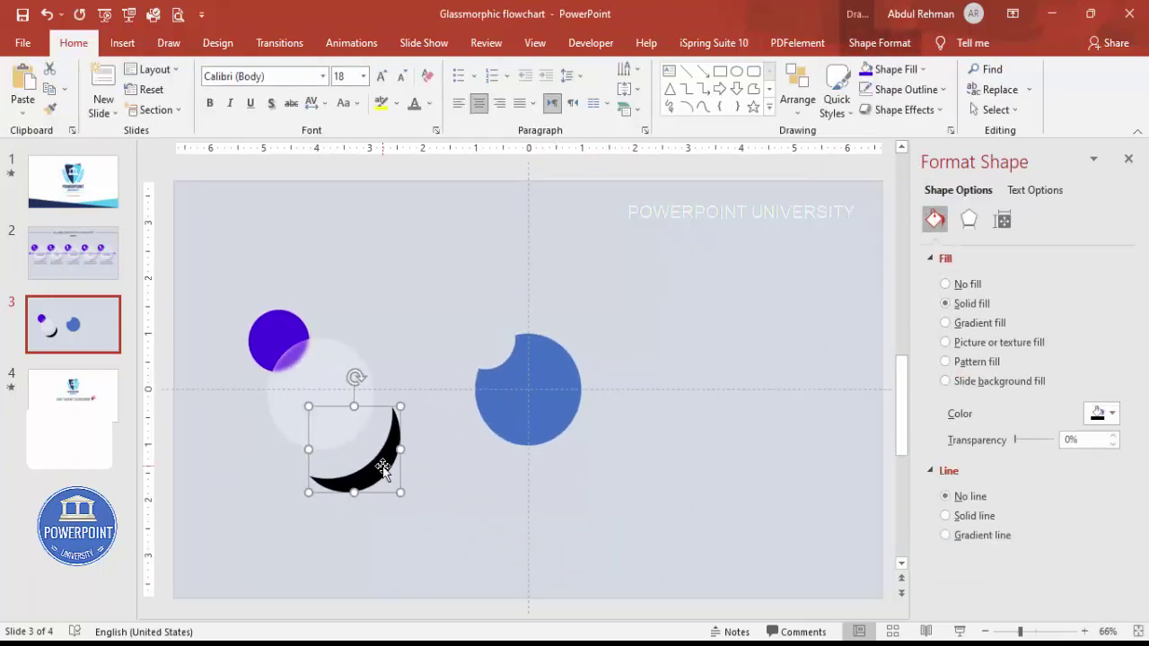
left_click_drag(1016, 440, 1045, 442)
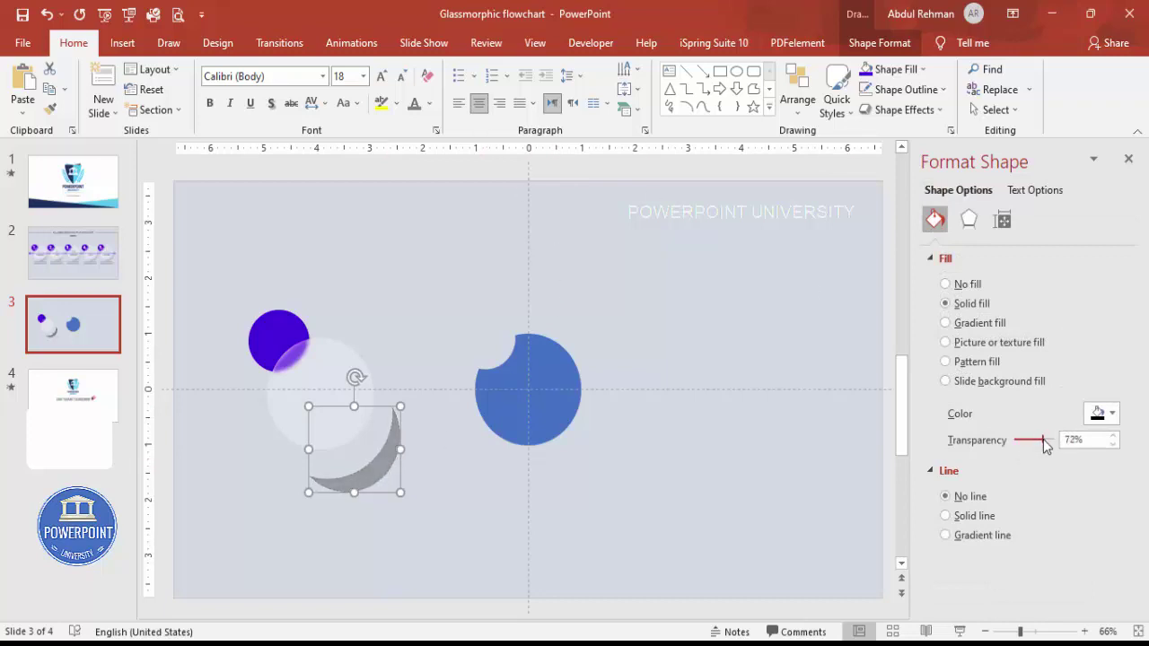
left_click(973, 225)
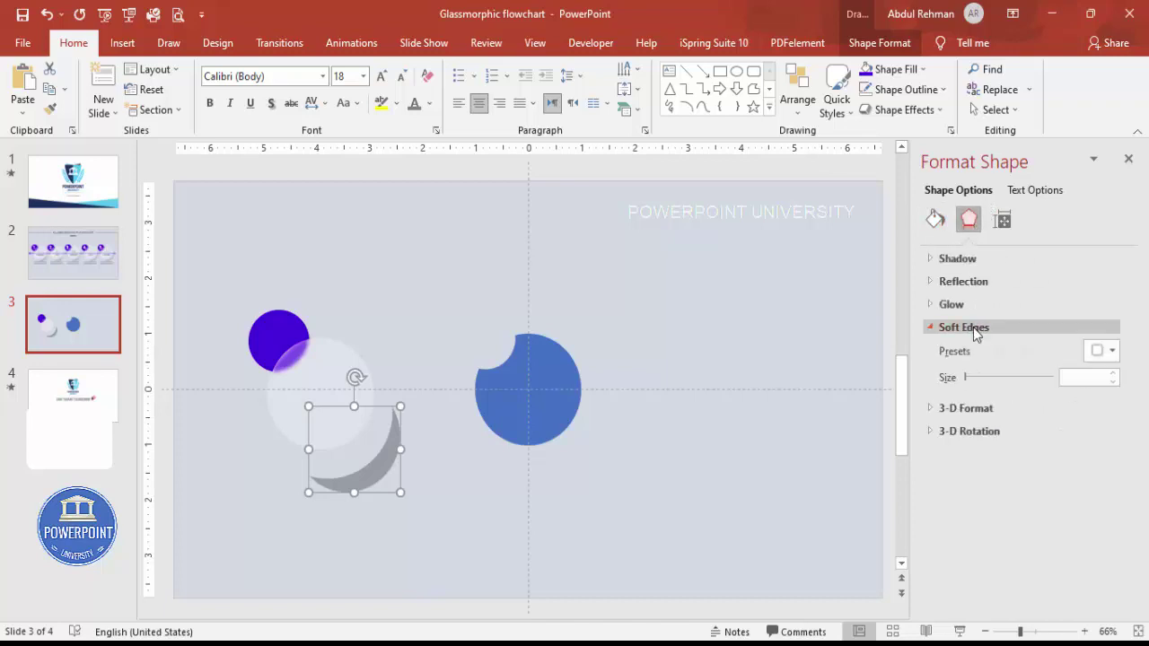
left_click(1111, 374)
left_click(1111, 374)
left_click(1112, 374)
left_click(1112, 374)
left_click(1112, 373)
left_click(935, 220)
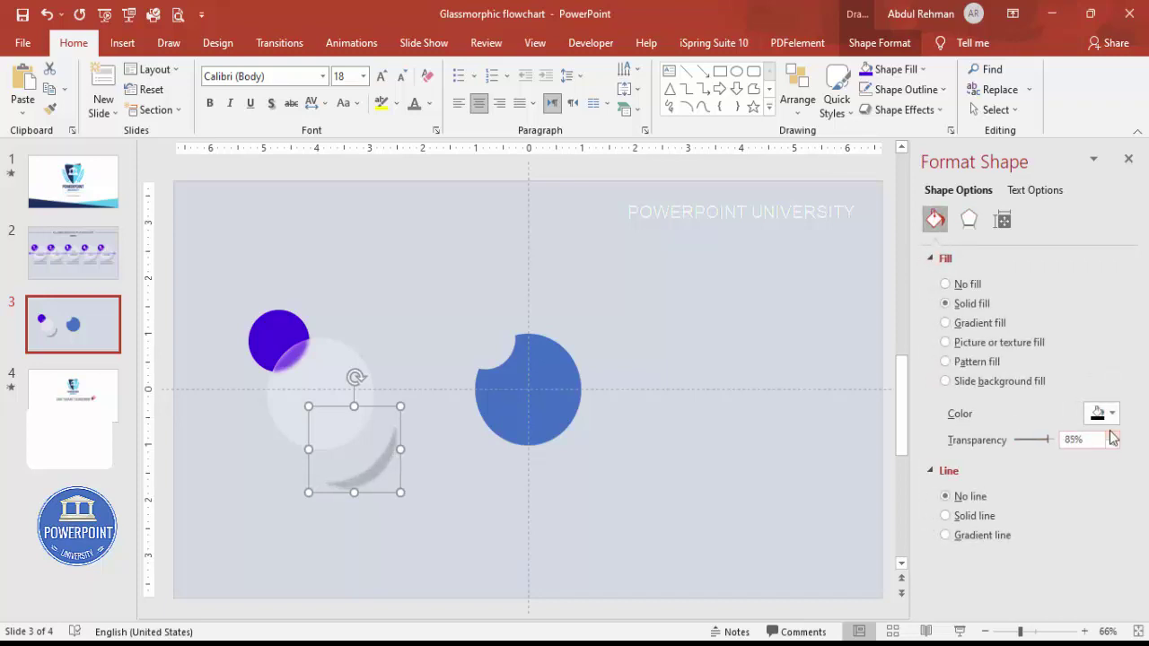
left_click(969, 220)
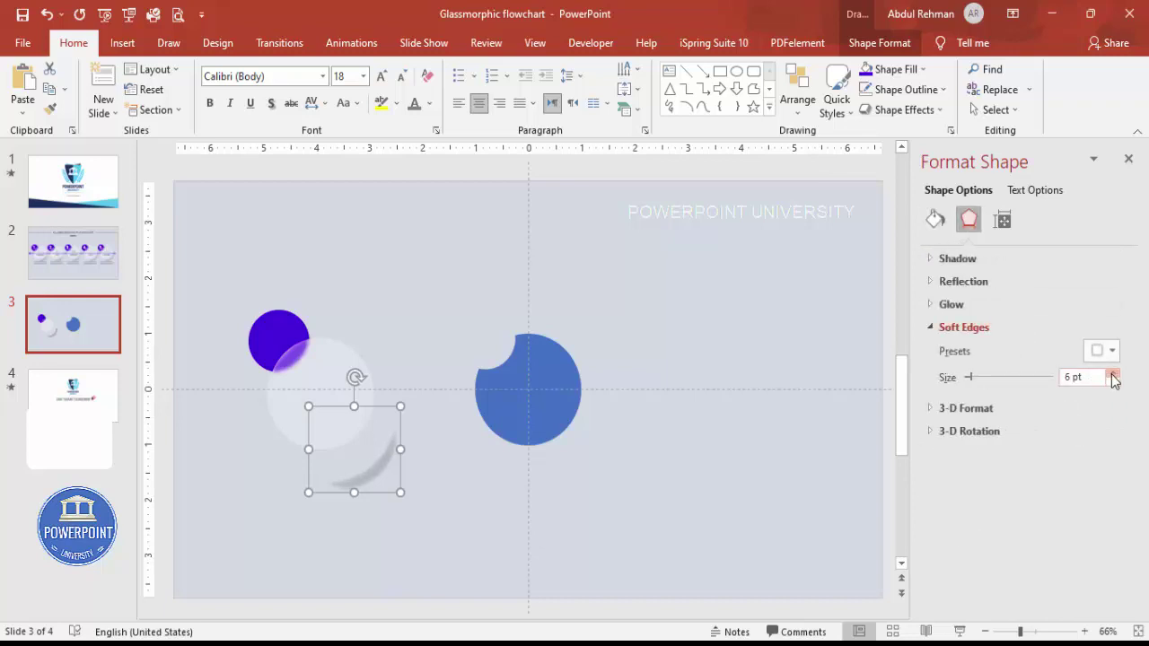
Step: Move the crescent up under the pale circle and send it to the back
left_click_drag(375, 467, 358, 434)
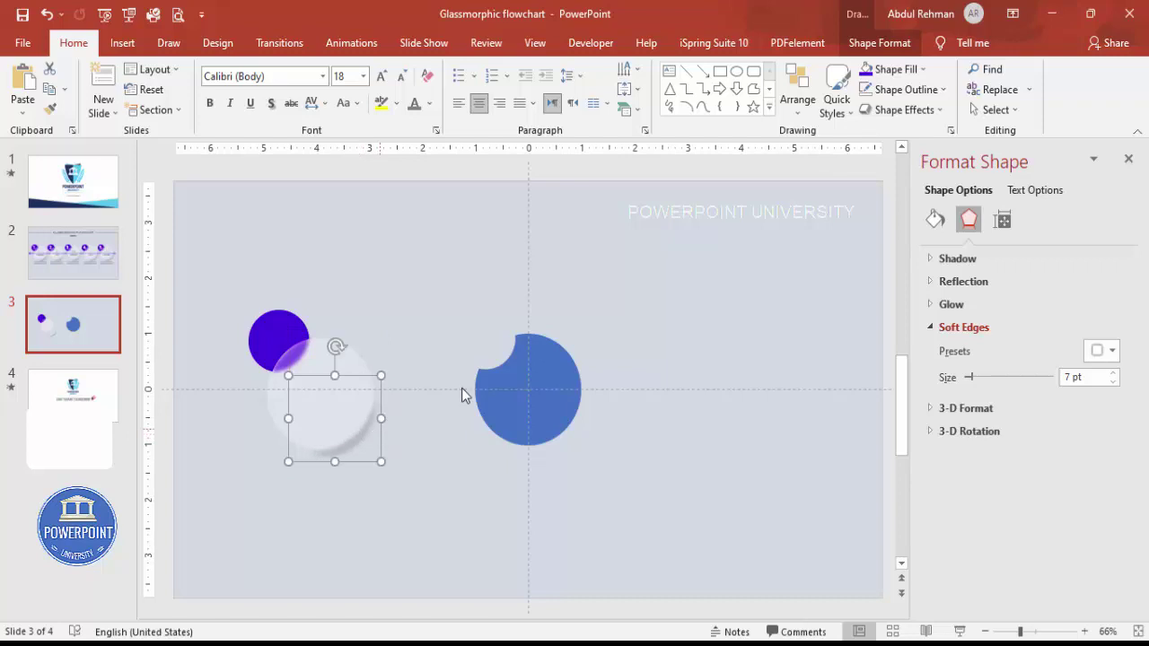
left_click(869, 45)
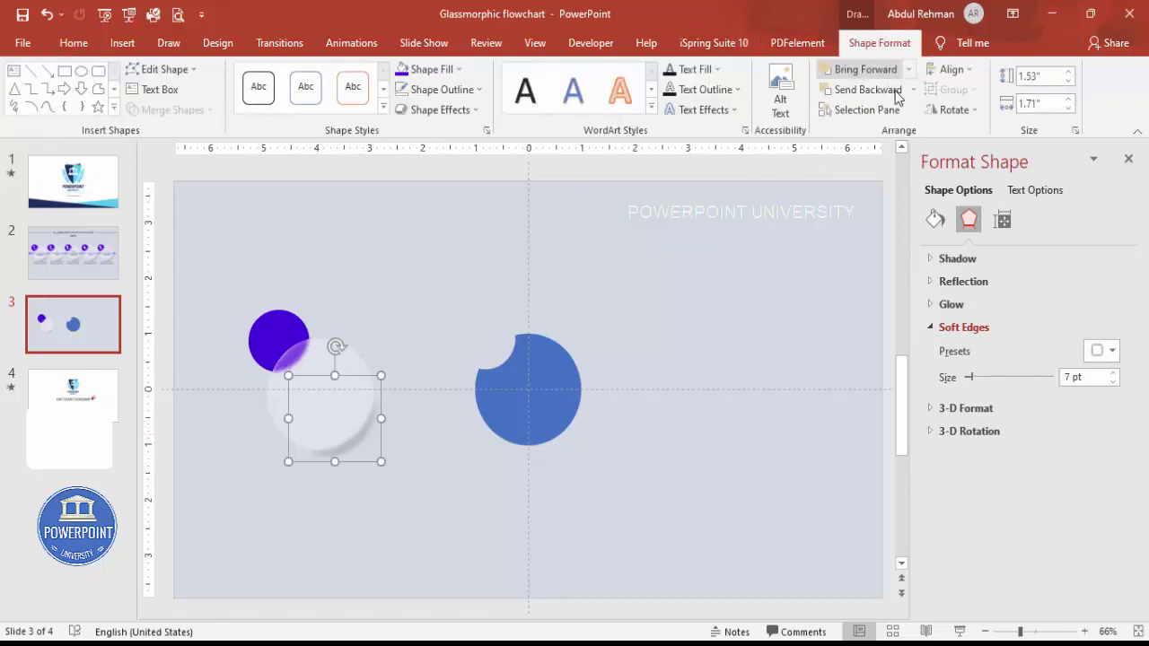
left_click(914, 91)
left_click(898, 132)
left_click(286, 484)
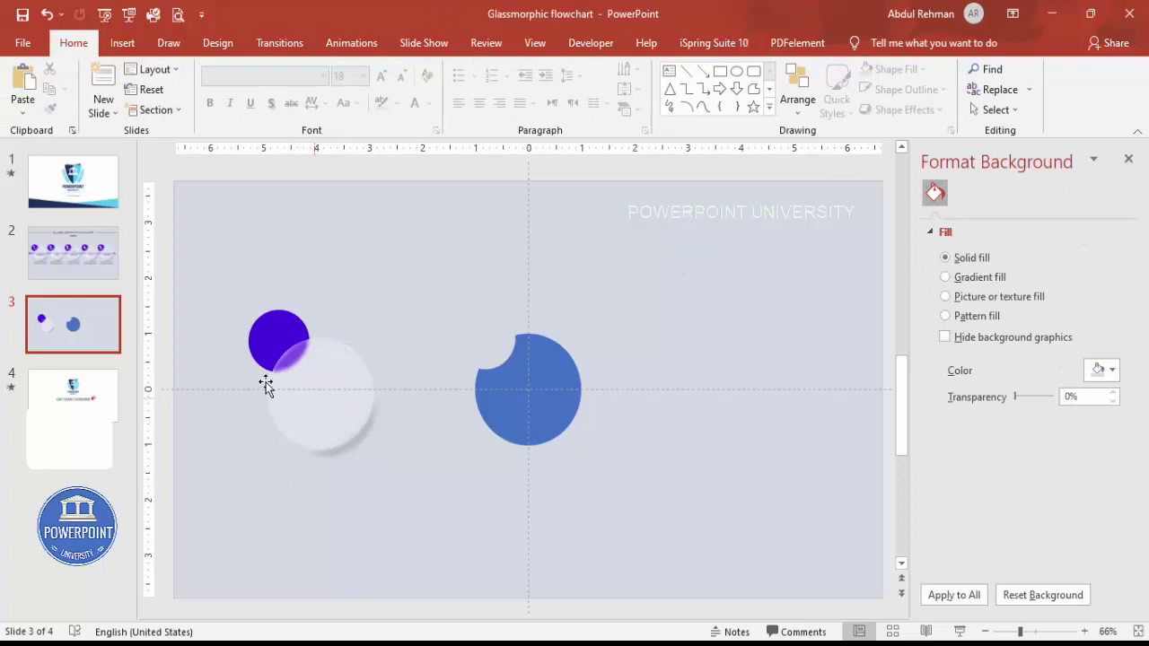
Step: Delete the blue circle and nudge the purple and glass circle pair left and up
left_click(537, 412)
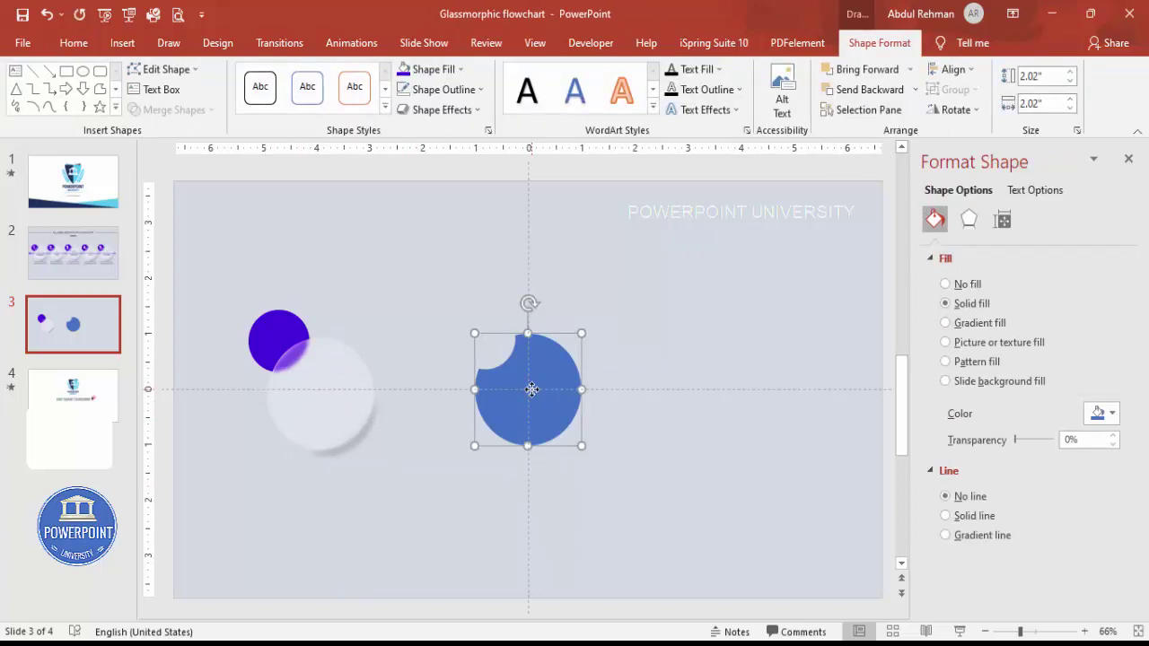
key("Delete")
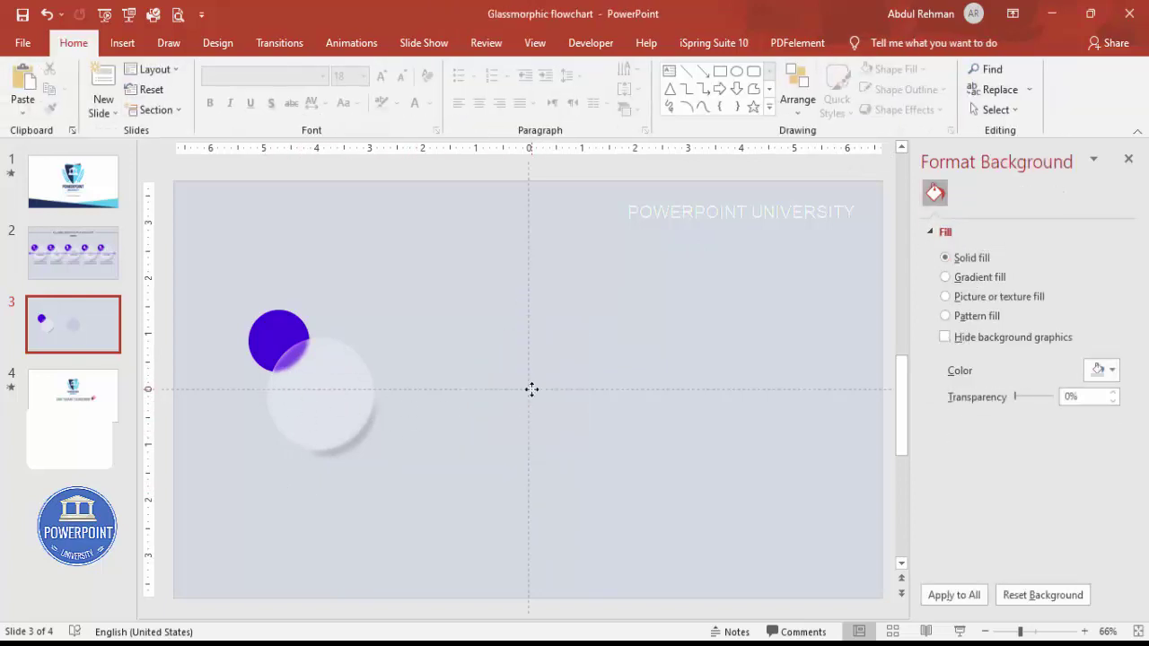
left_click_drag(214, 276, 439, 495)
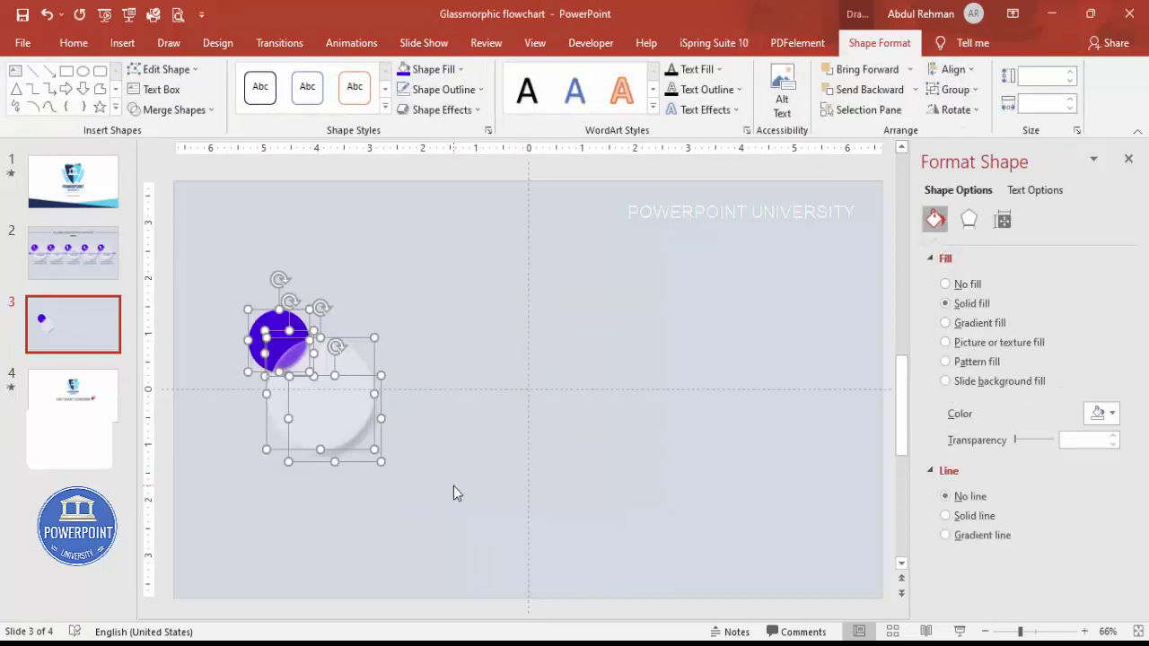
key("Left")
key("Left")
key("Left")
key("Left")
key("Left")
key("Left")
key("Up")
key("Left")
key("Left")
key("Up")
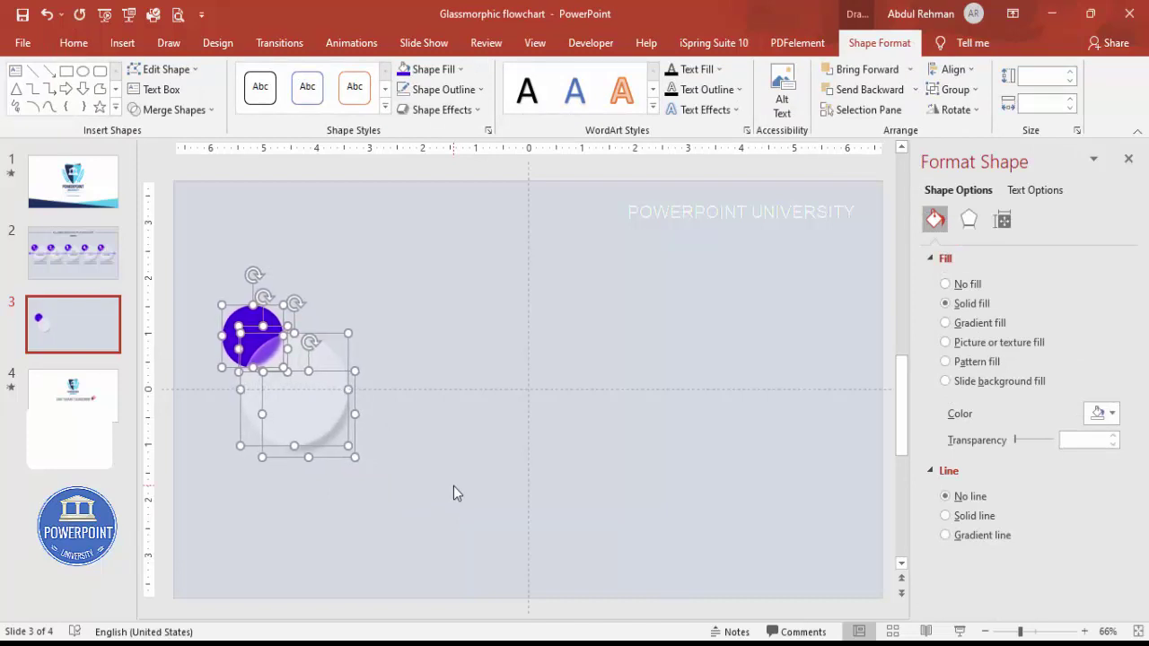
left_click(422, 346)
left_click(131, 54)
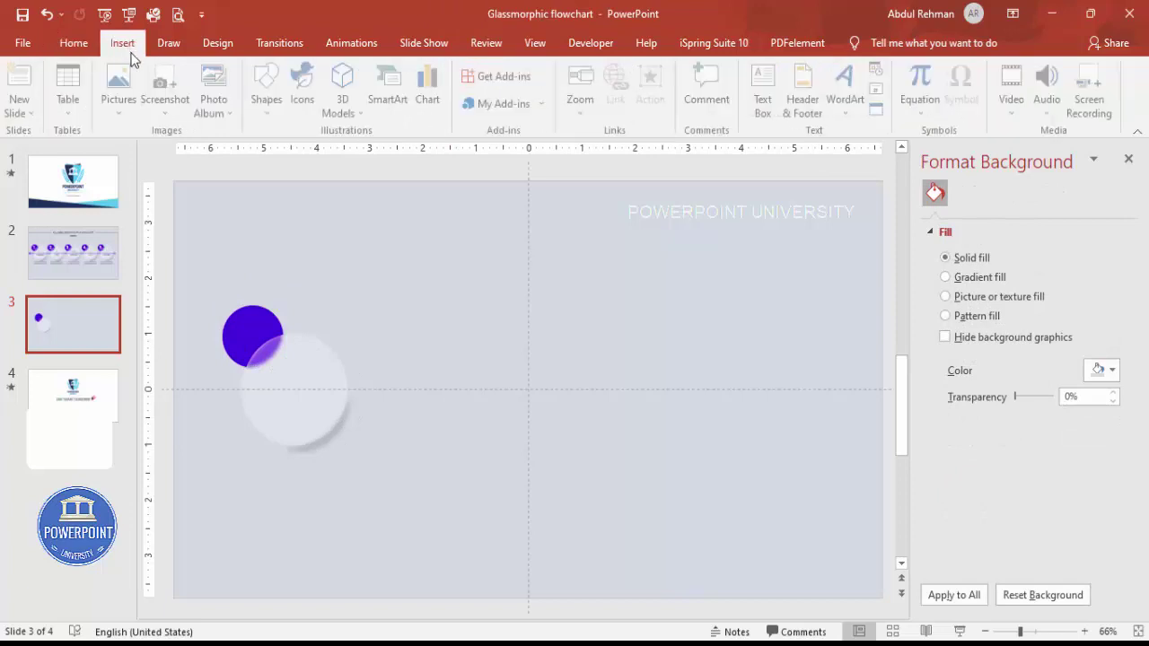
Step: Draw a horizontal line across the slide and colour it solid purple
left_click(269, 106)
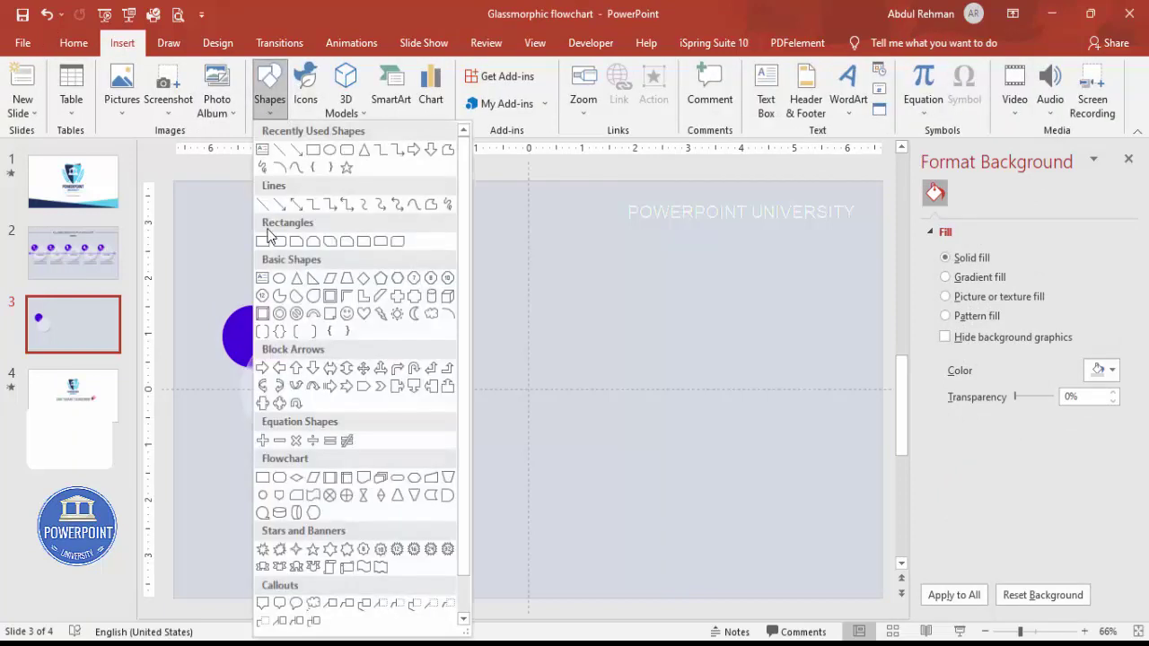
left_click(265, 207)
left_click_drag(188, 388, 850, 390)
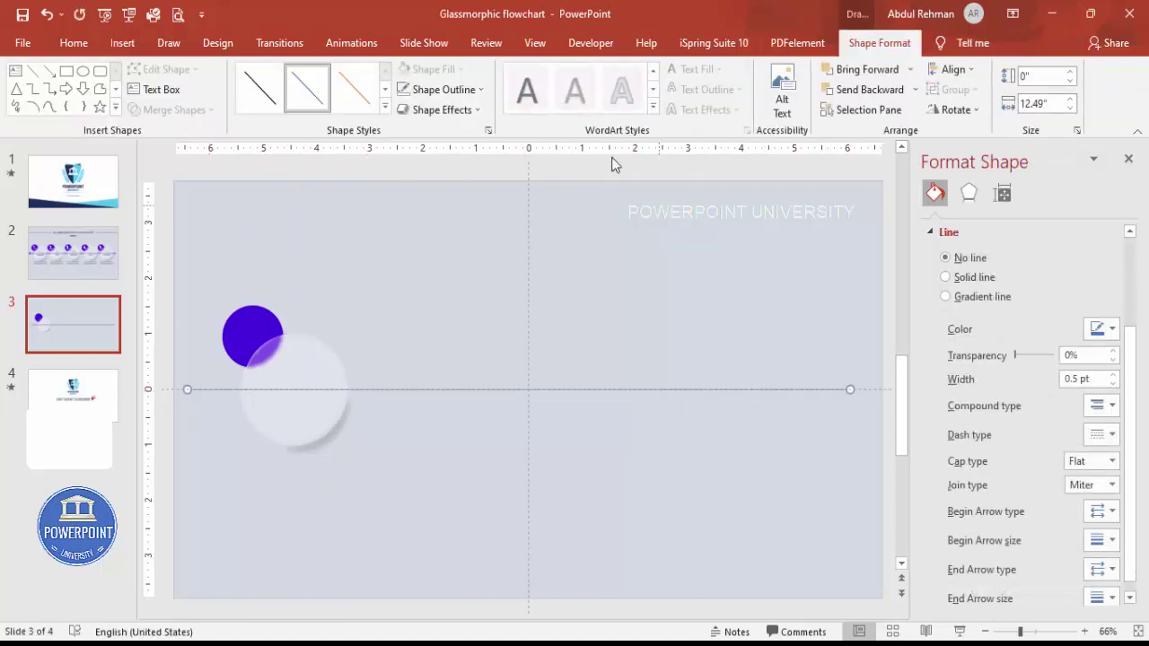
left_click(467, 88)
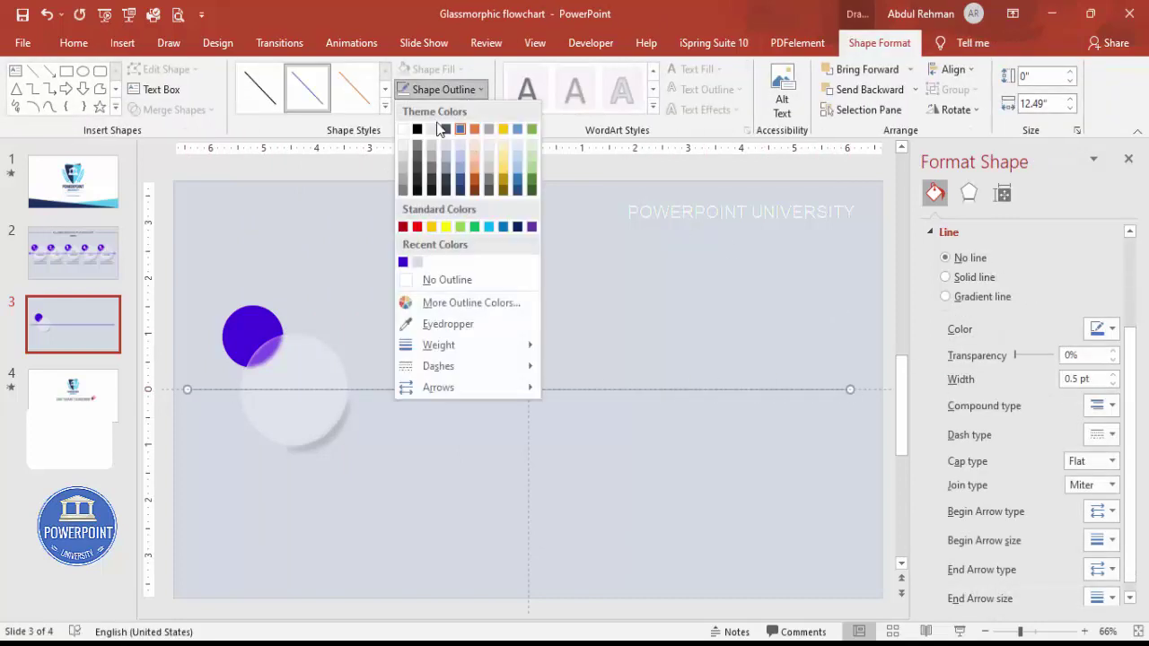
left_click(403, 262)
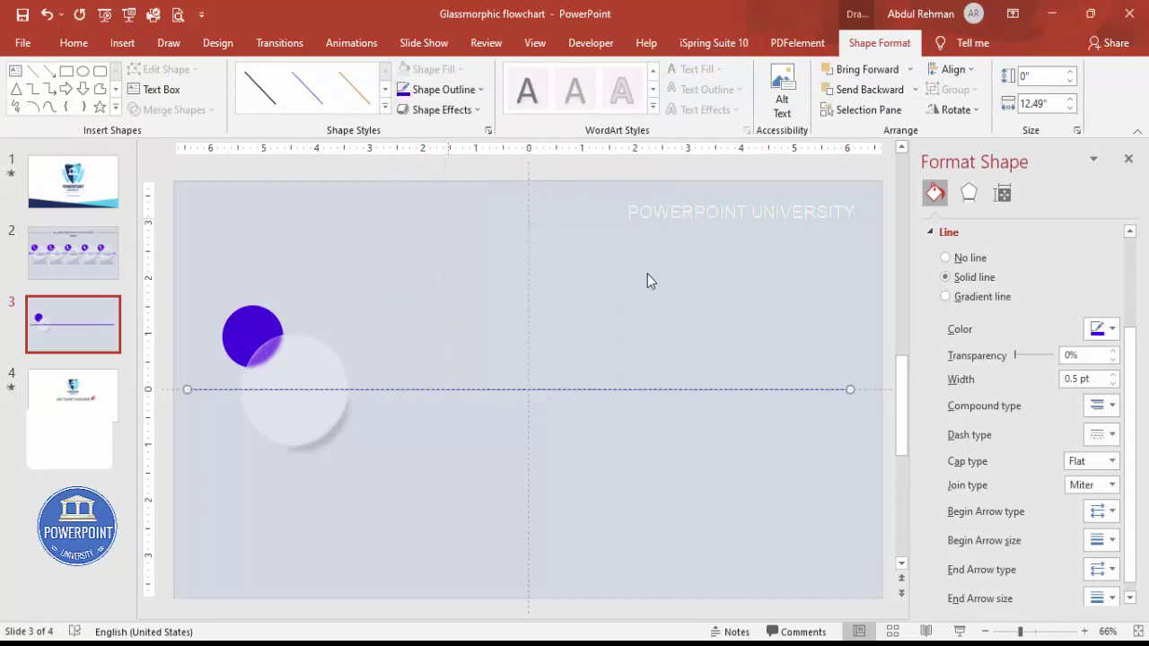
Step: Give the line's end a Stealth arrowhead, leaving the start unchanged
left_click(1110, 513)
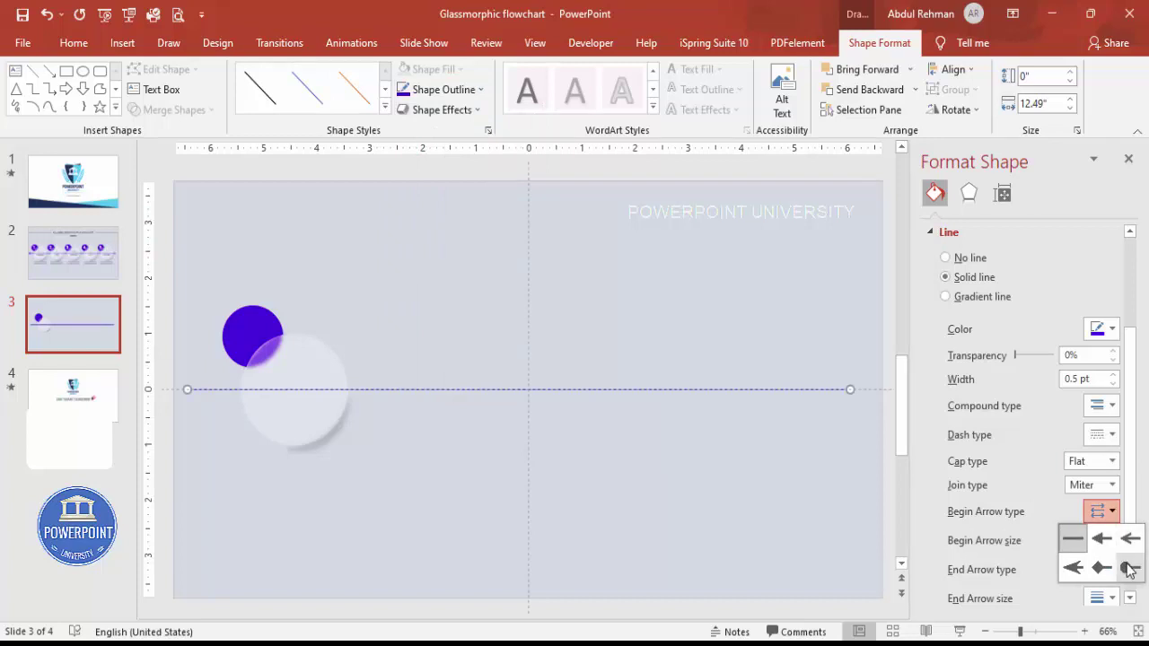
key("Escape")
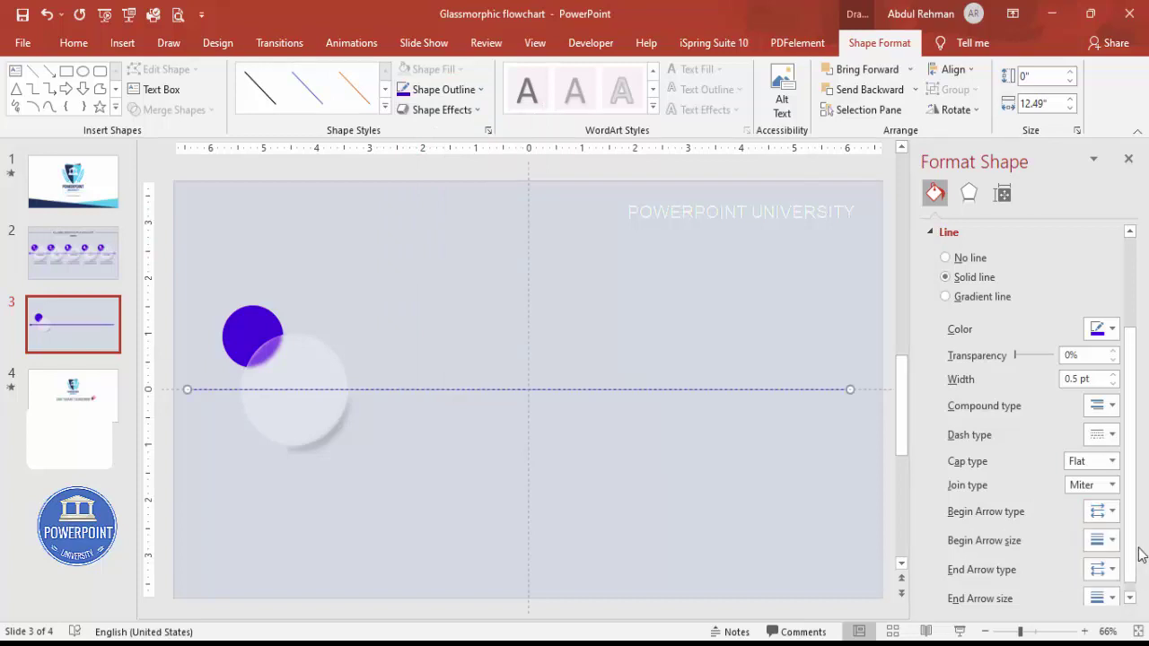
scroll(1136, 544, "down", 1)
left_click(1097, 560)
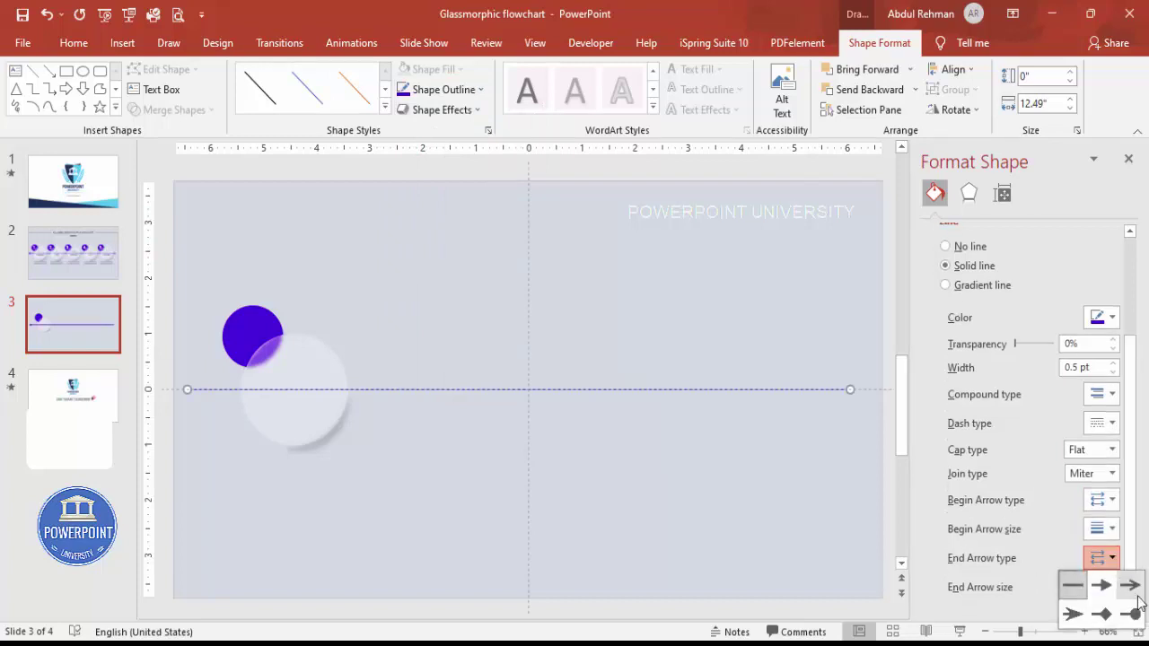
left_click(1080, 620)
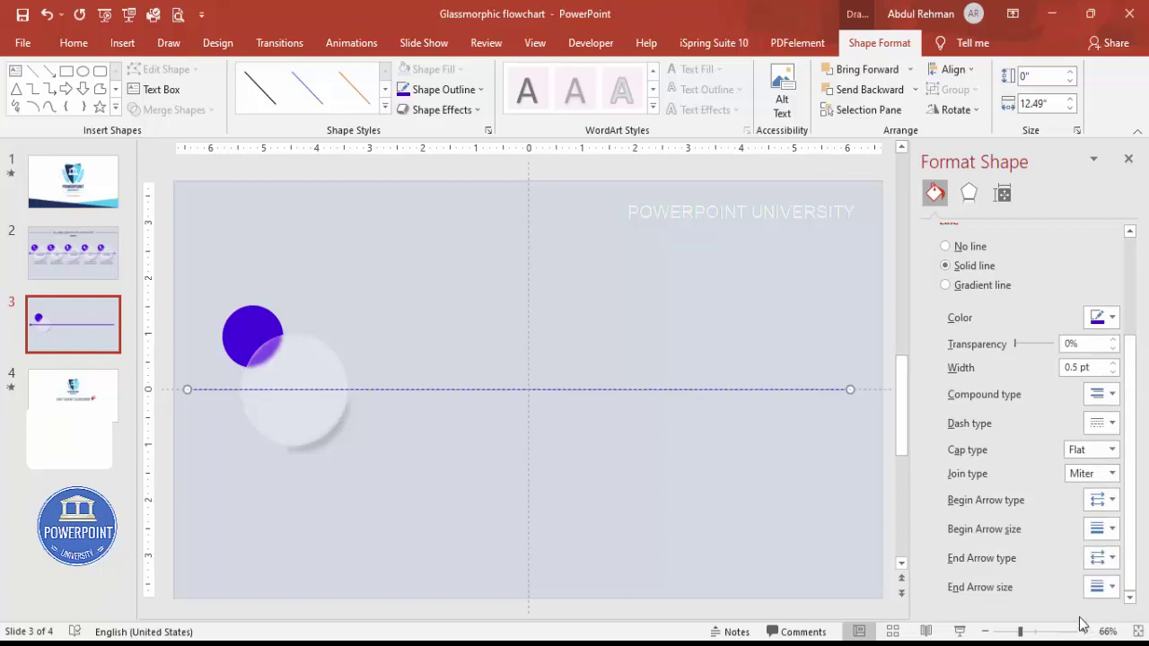
left_click(640, 495)
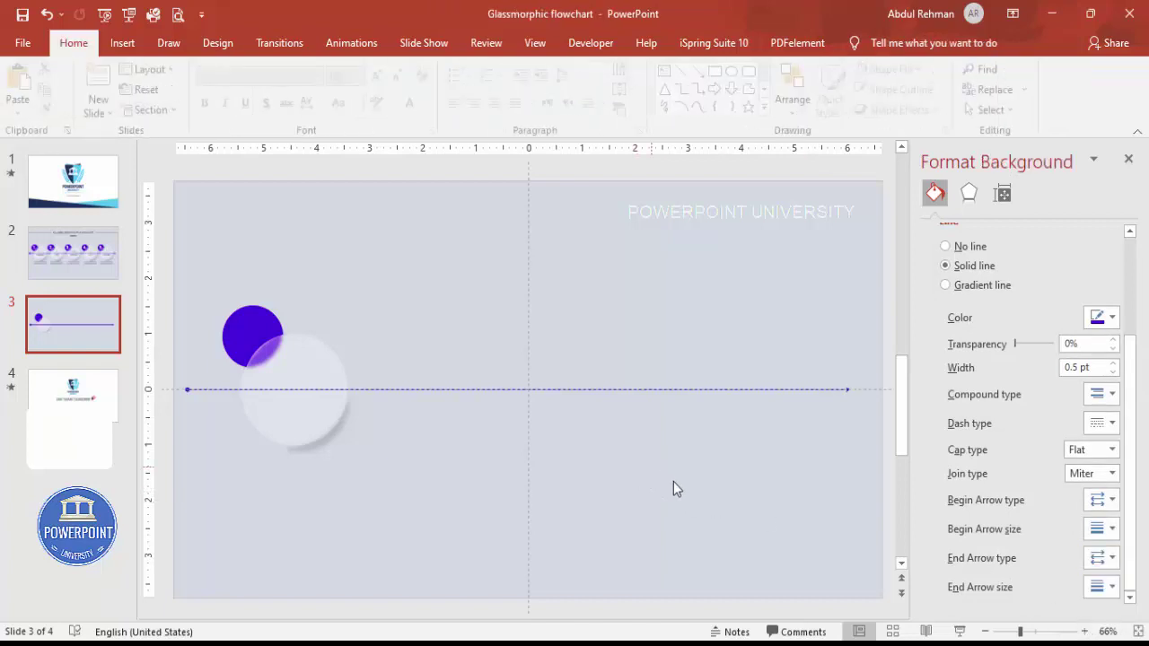
Step: Hide the guides, send the purple line behind the glass circle, and set 10% transparency
left_click(544, 52)
left_click(345, 114)
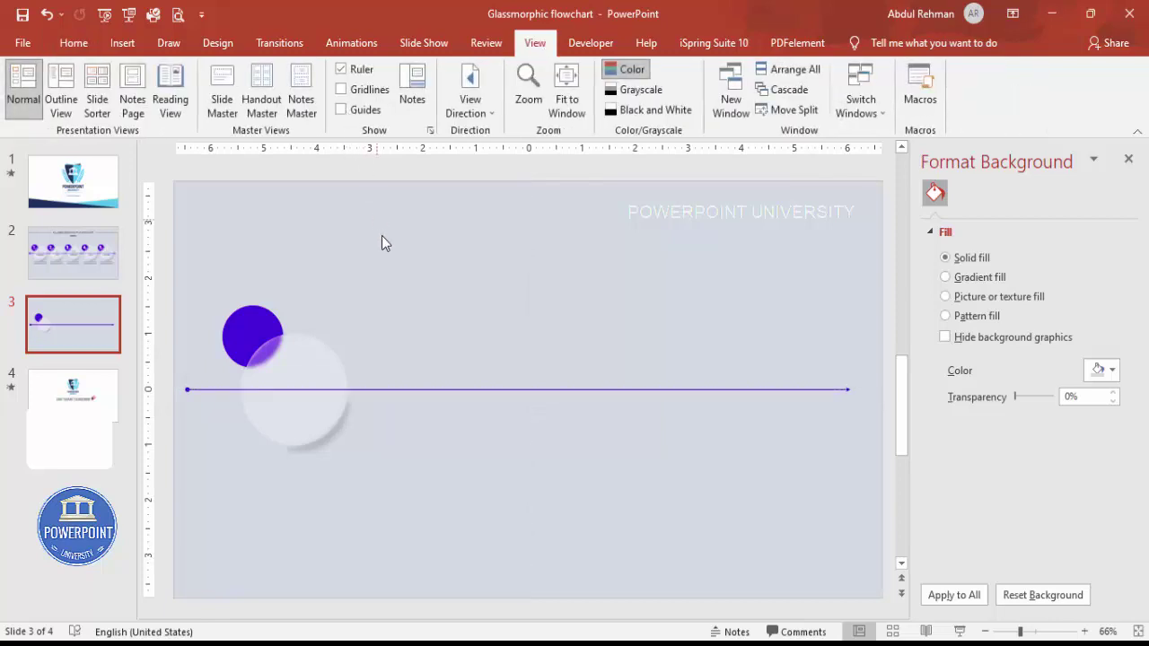
left_click(444, 392)
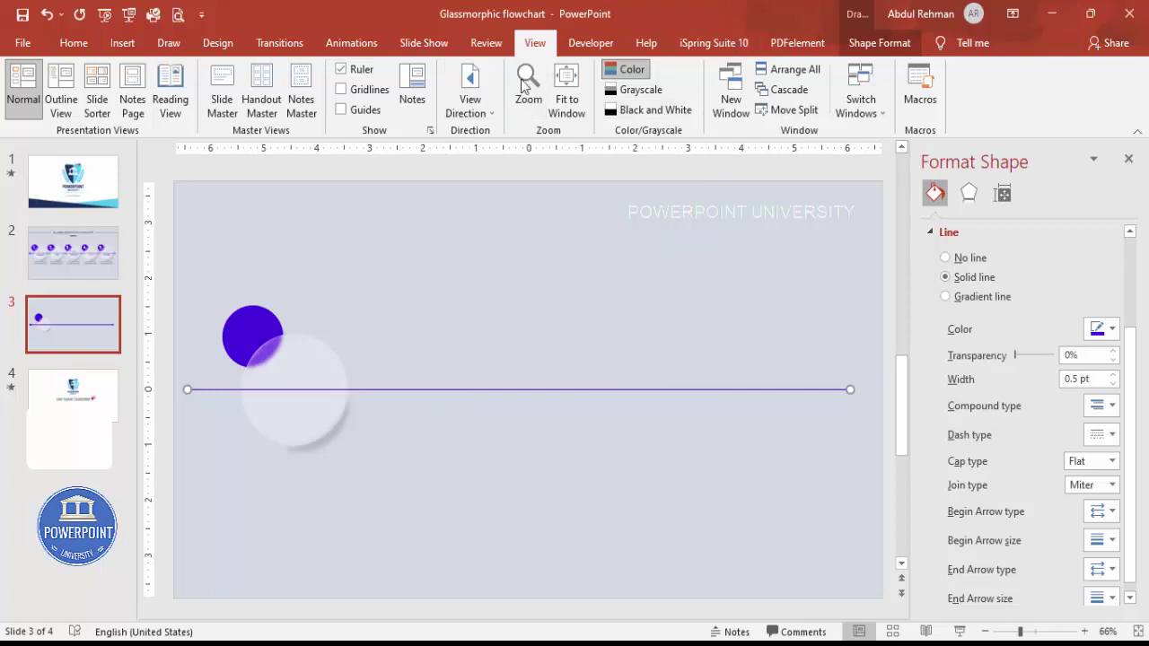
left_click(880, 42)
left_click(916, 90)
left_click(875, 131)
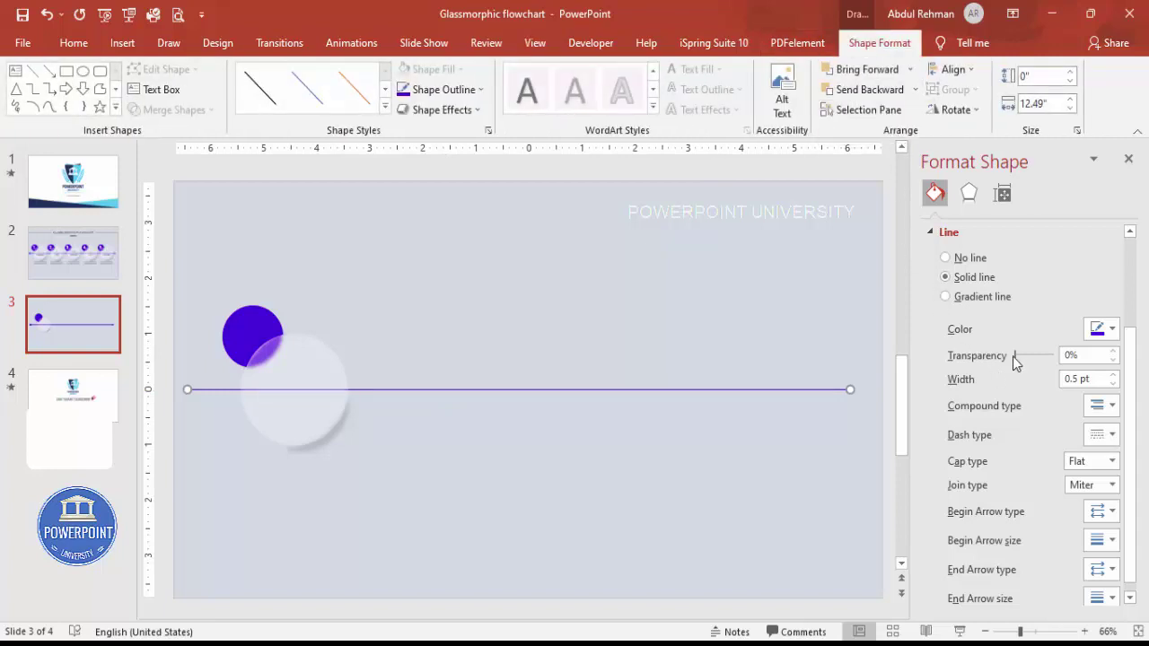
left_click_drag(1013, 360, 1018, 362)
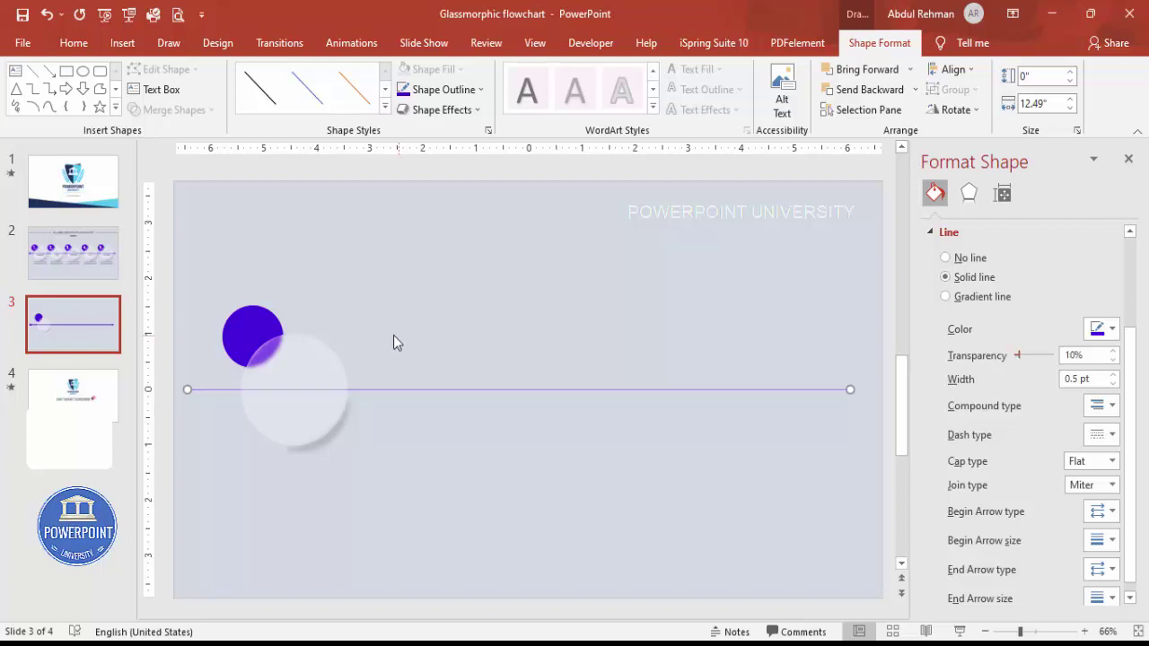
left_click(619, 404)
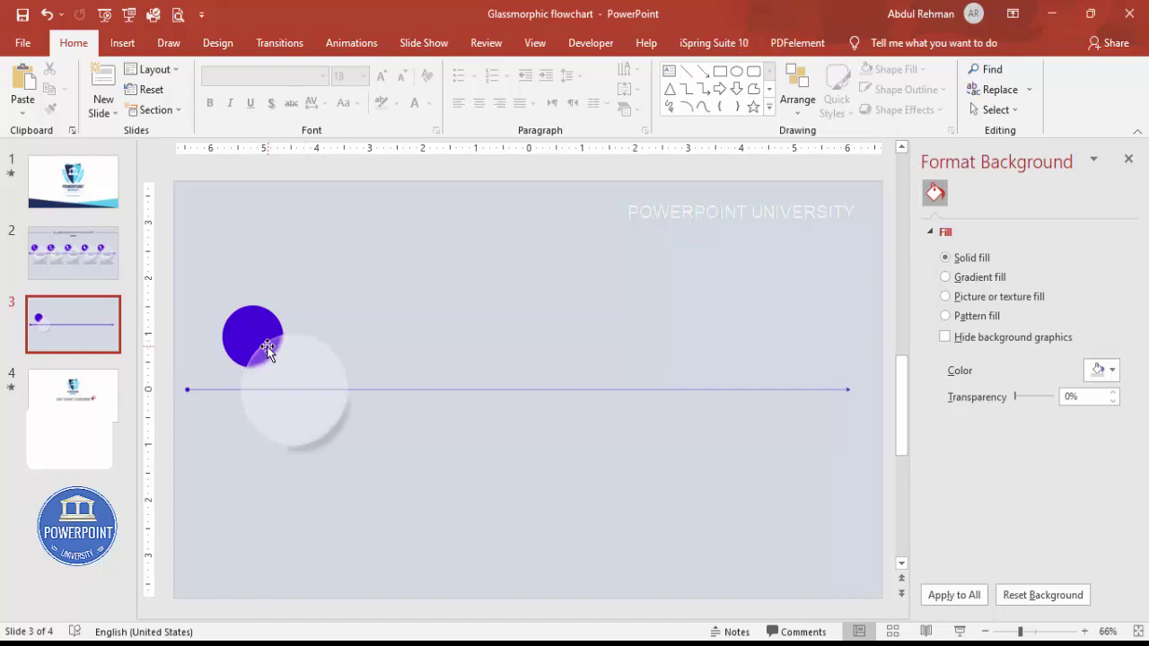
Step: Add a text box with a bold Roboto number 1
left_click(122, 42)
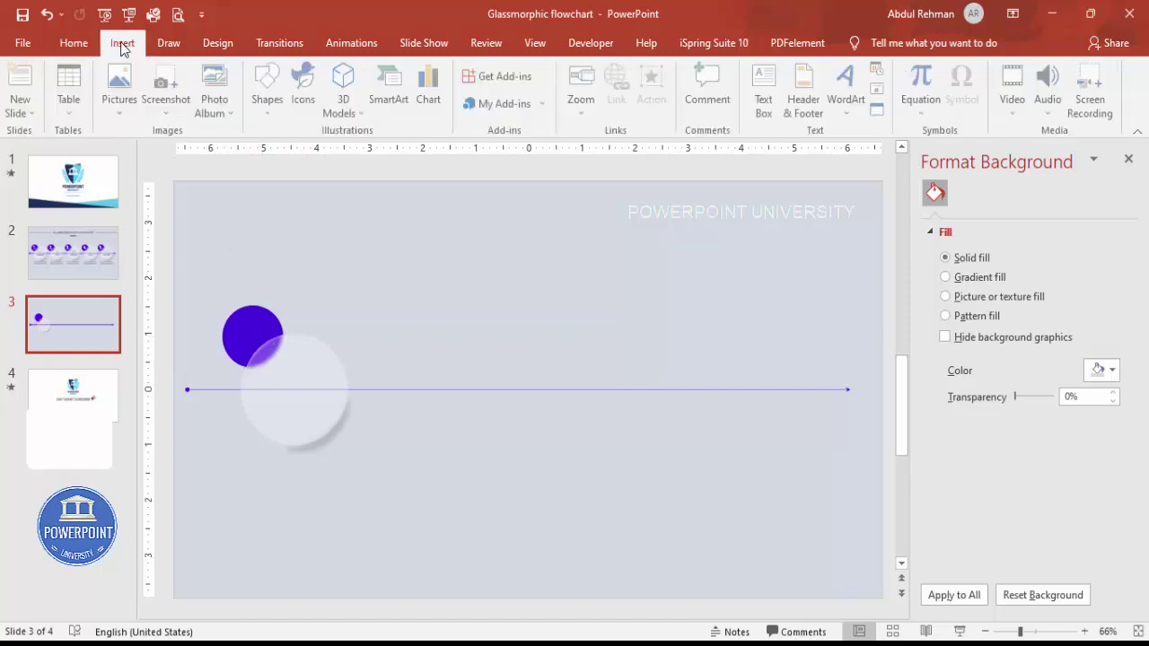
left_click(764, 97)
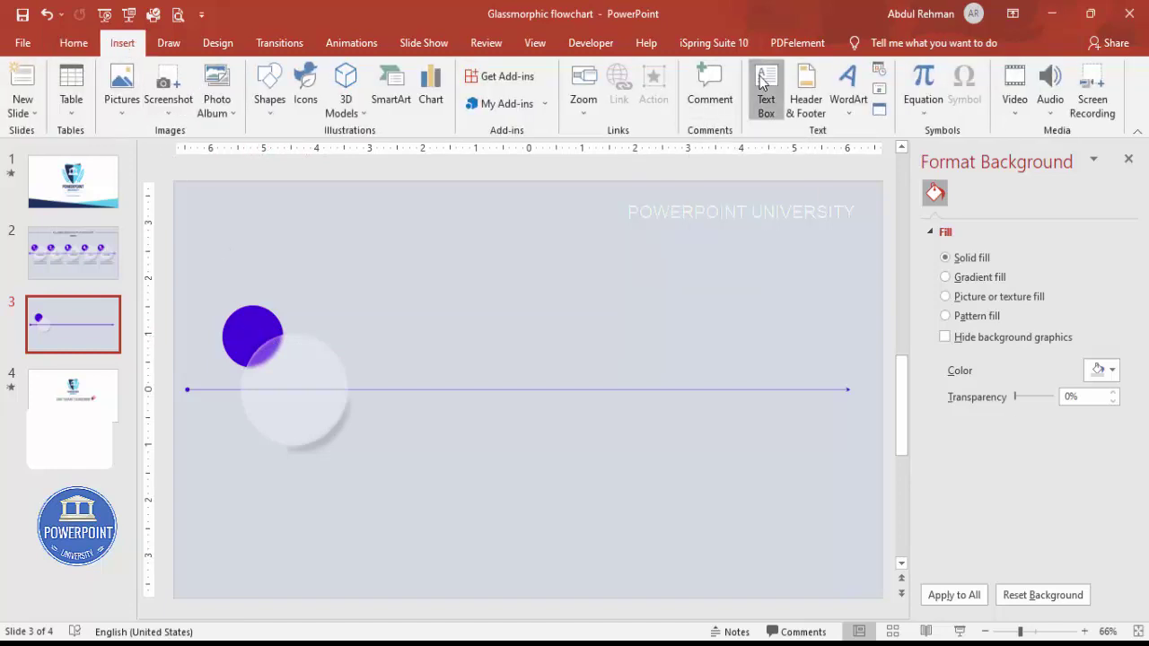
left_click_drag(365, 283, 405, 314)
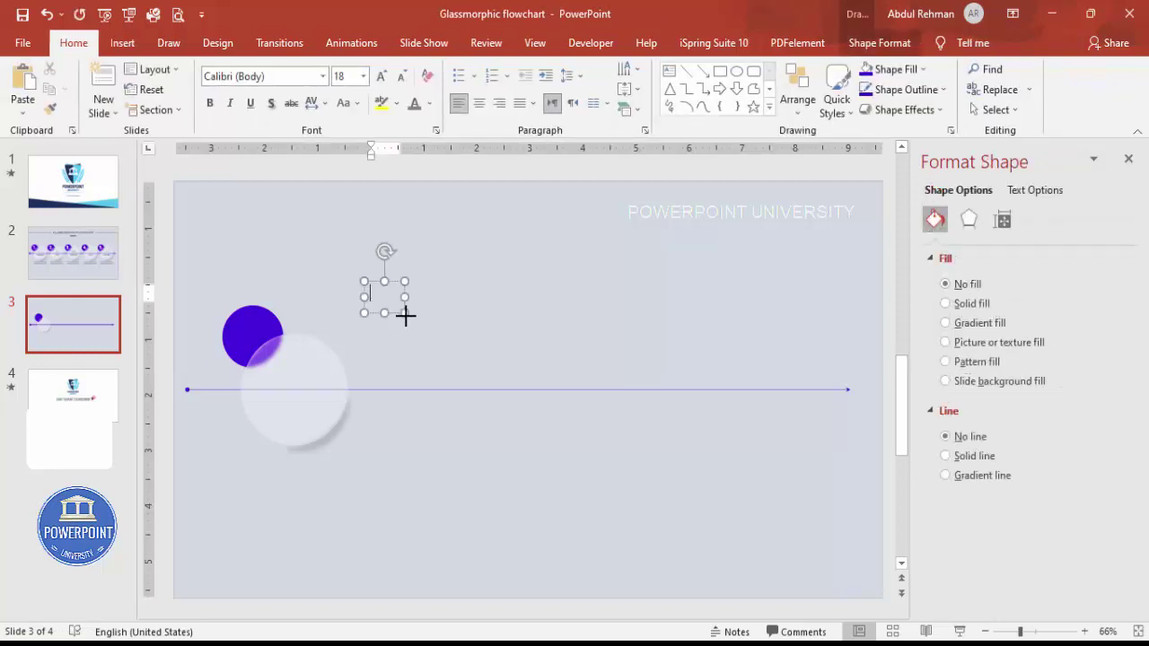
left_click(392, 284)
left_click(209, 102)
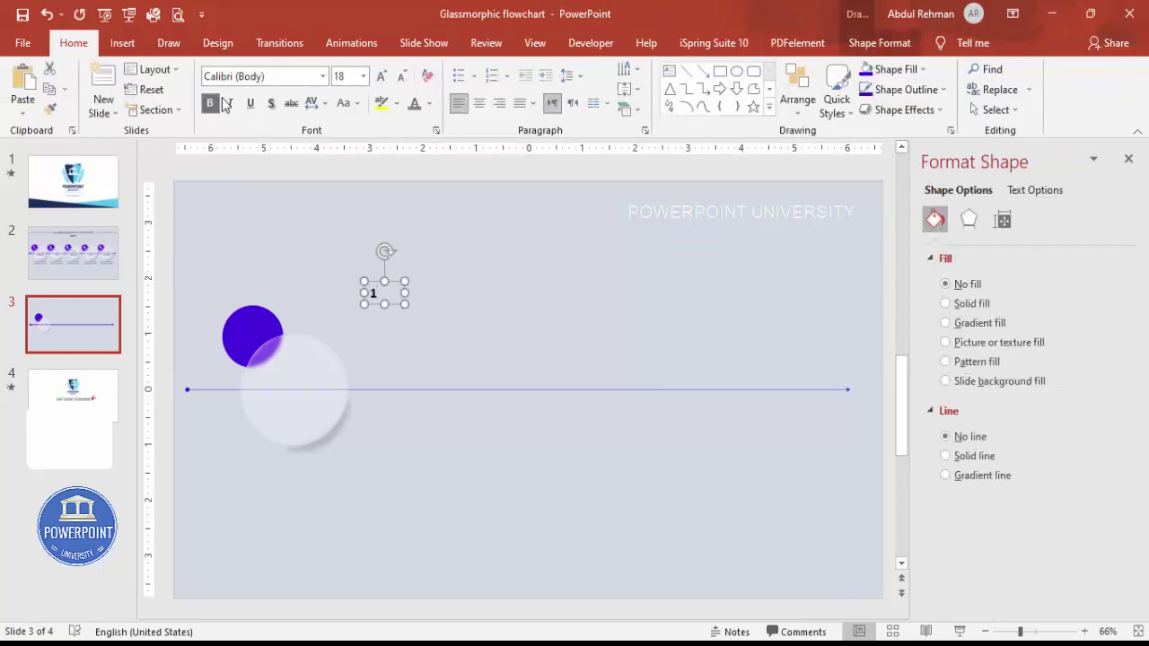
left_click(279, 77)
type("Ro")
key("Return")
Step: Make the 1 white at 40 pt and centre it on the purple circle
left_click(382, 76)
left_click(382, 76)
left_click(382, 76)
left_click(382, 76)
left_click(431, 105)
left_click(419, 146)
left_click_drag(390, 283, 256, 311)
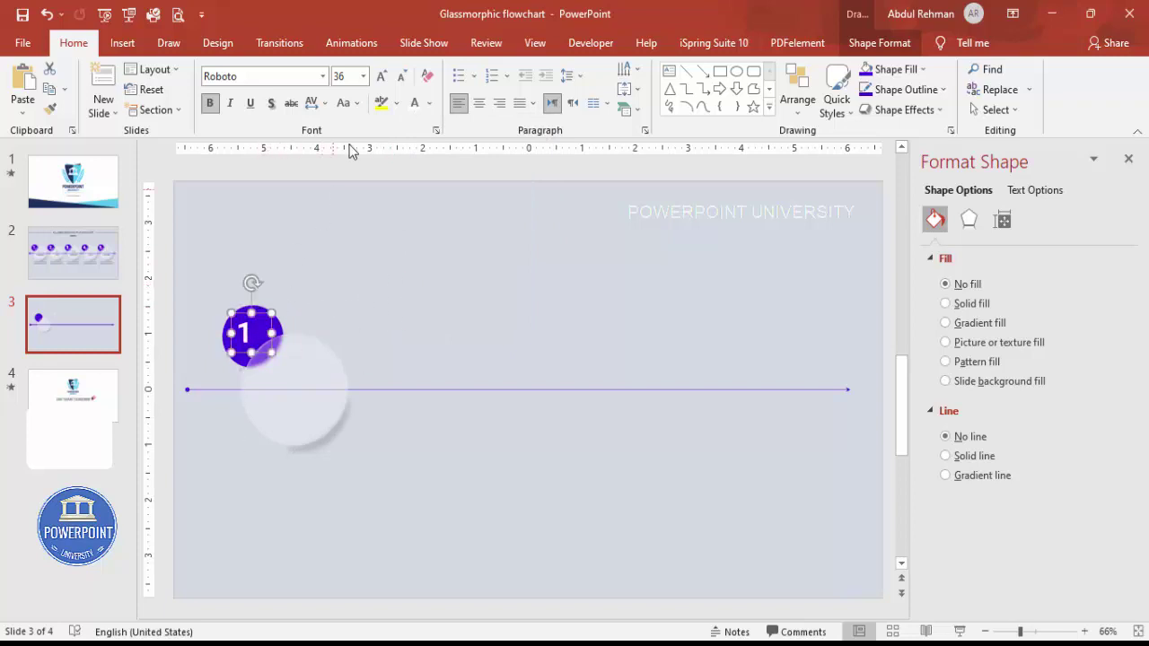
left_click(383, 76)
key("Up")
key("Up")
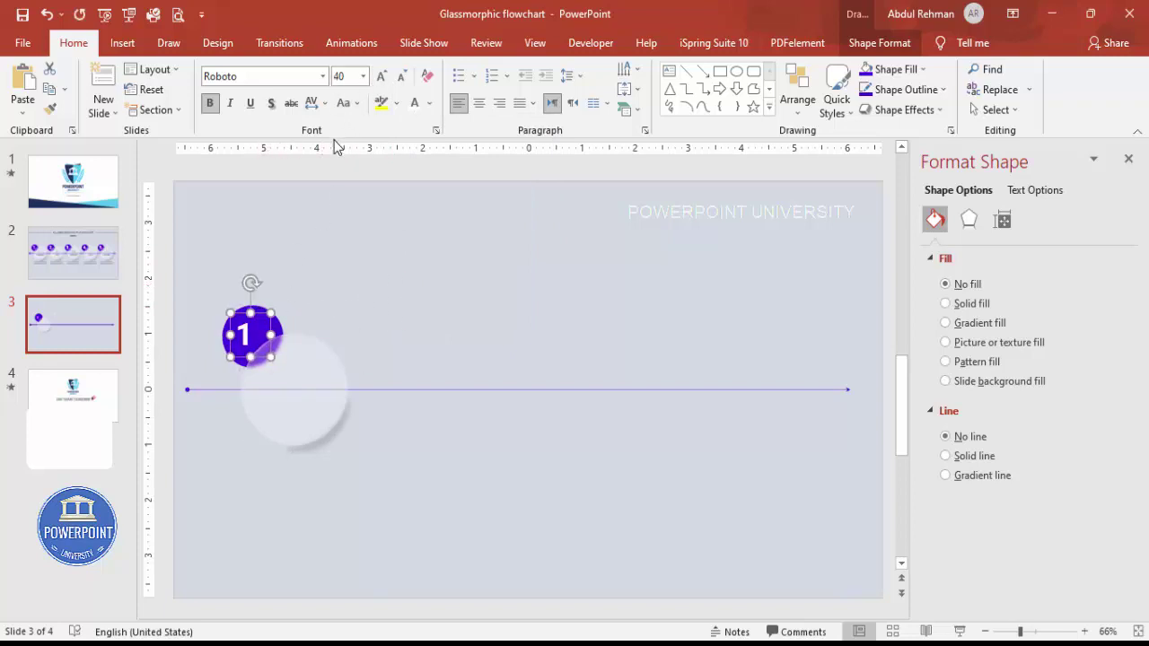
left_click(330, 270)
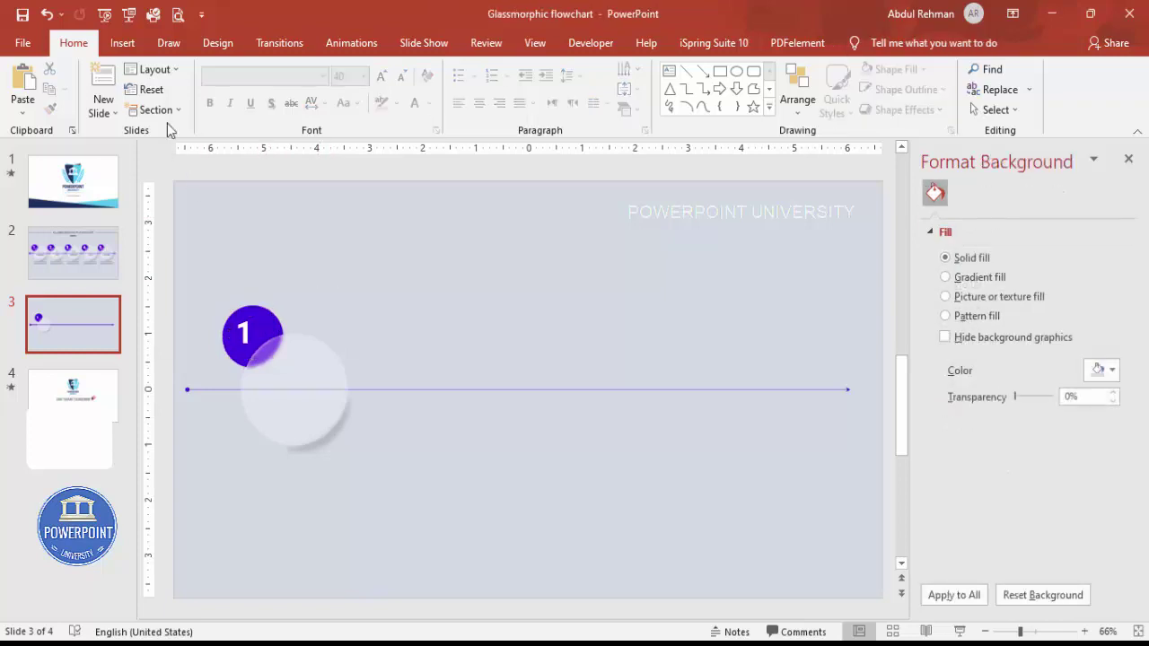
Step: Add an 'OPTION 01' label in Roboto on the glass circle
left_click(122, 44)
left_click(768, 88)
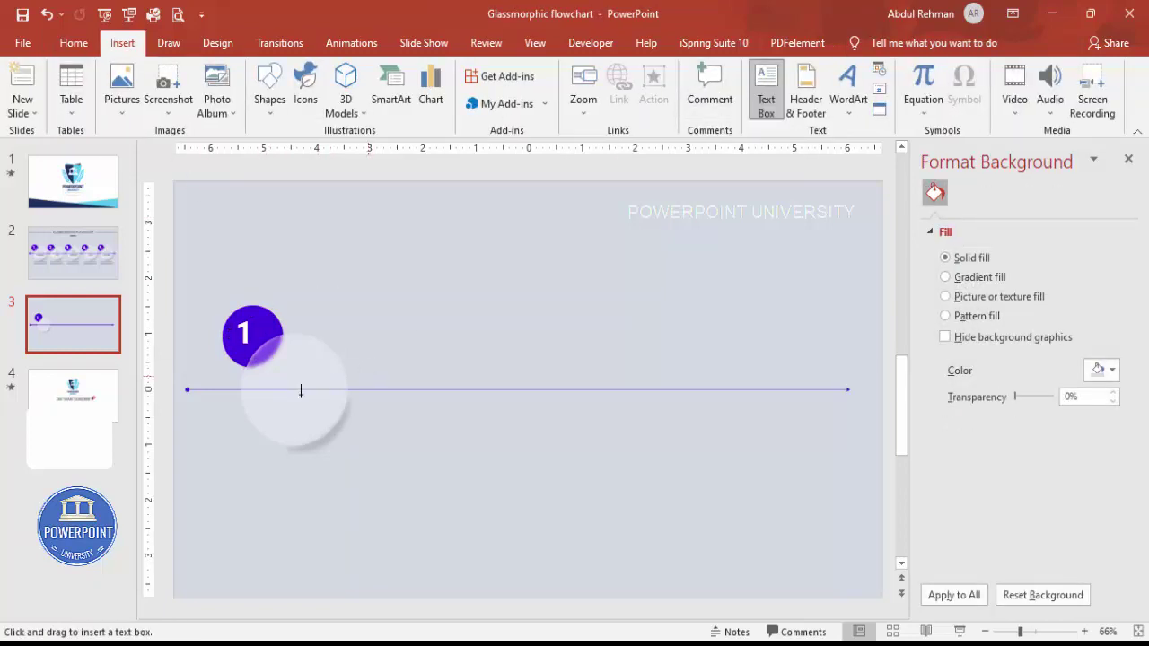
left_click_drag(261, 396, 348, 422)
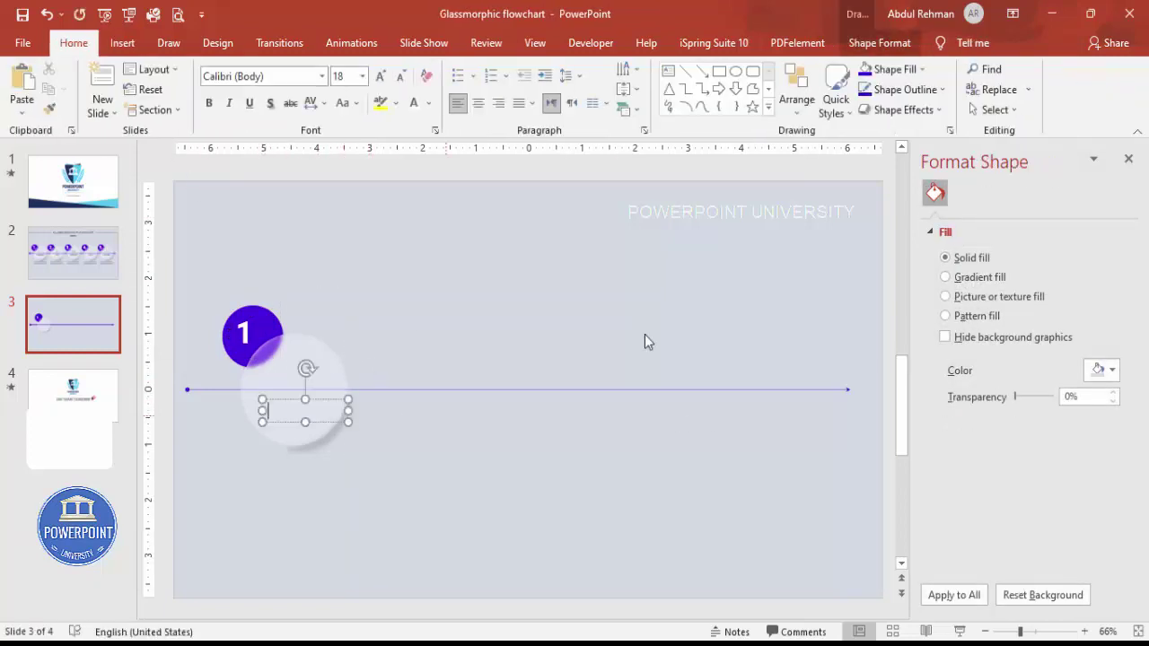
type("OPTIO")
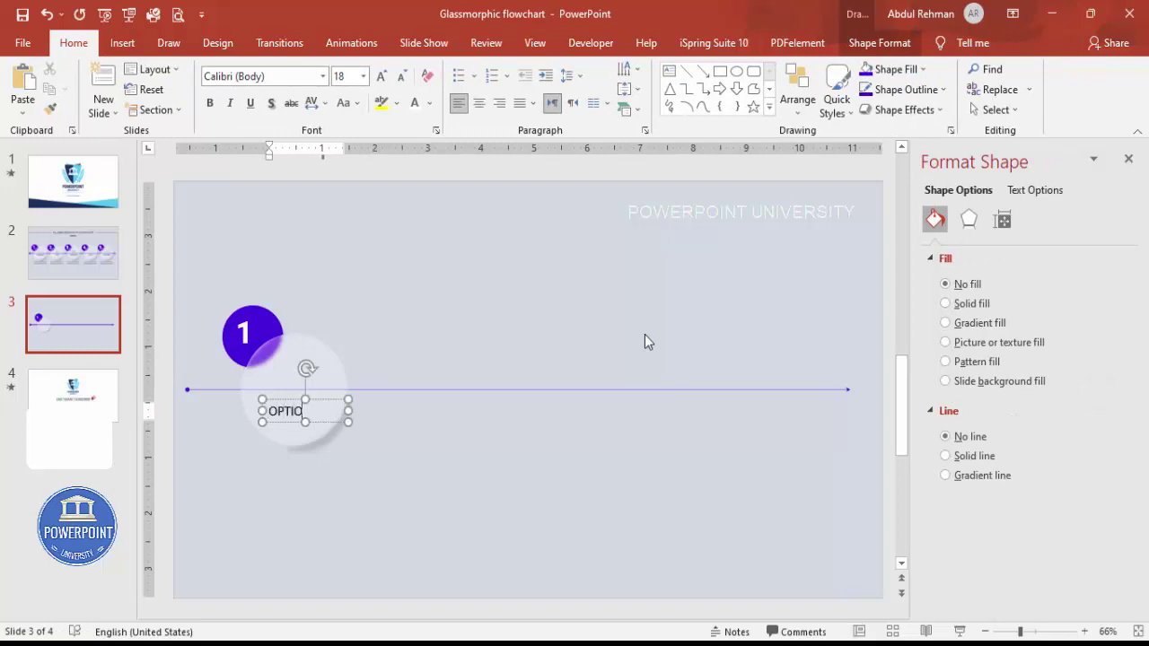
type("N 01")
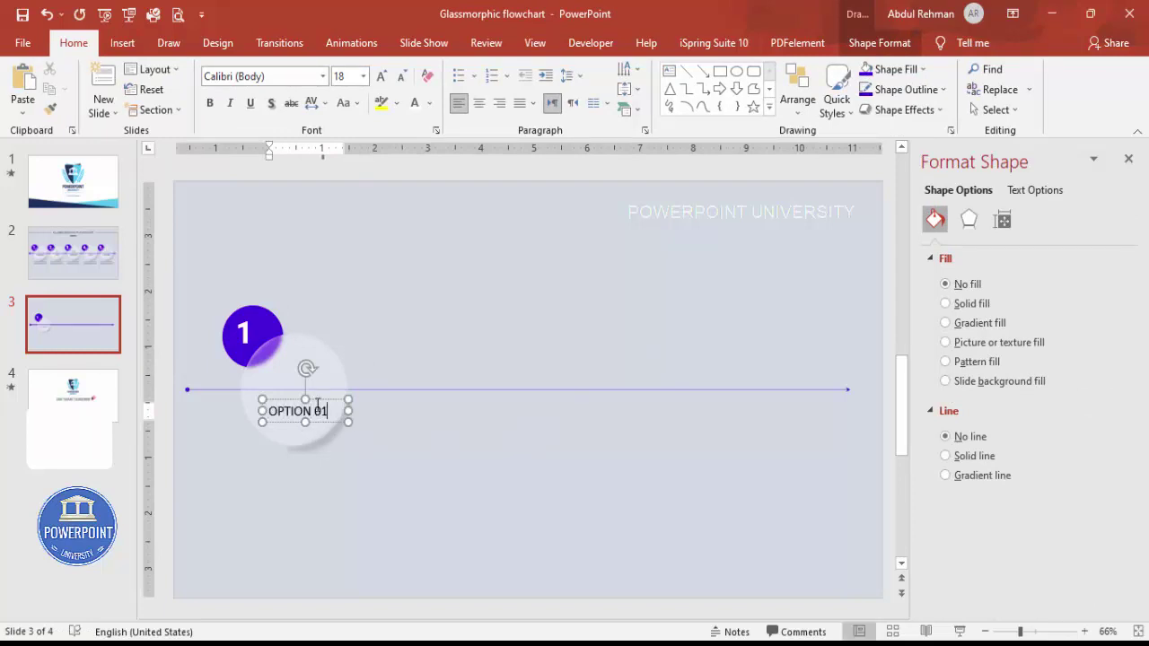
left_click_drag(330, 406, 324, 399)
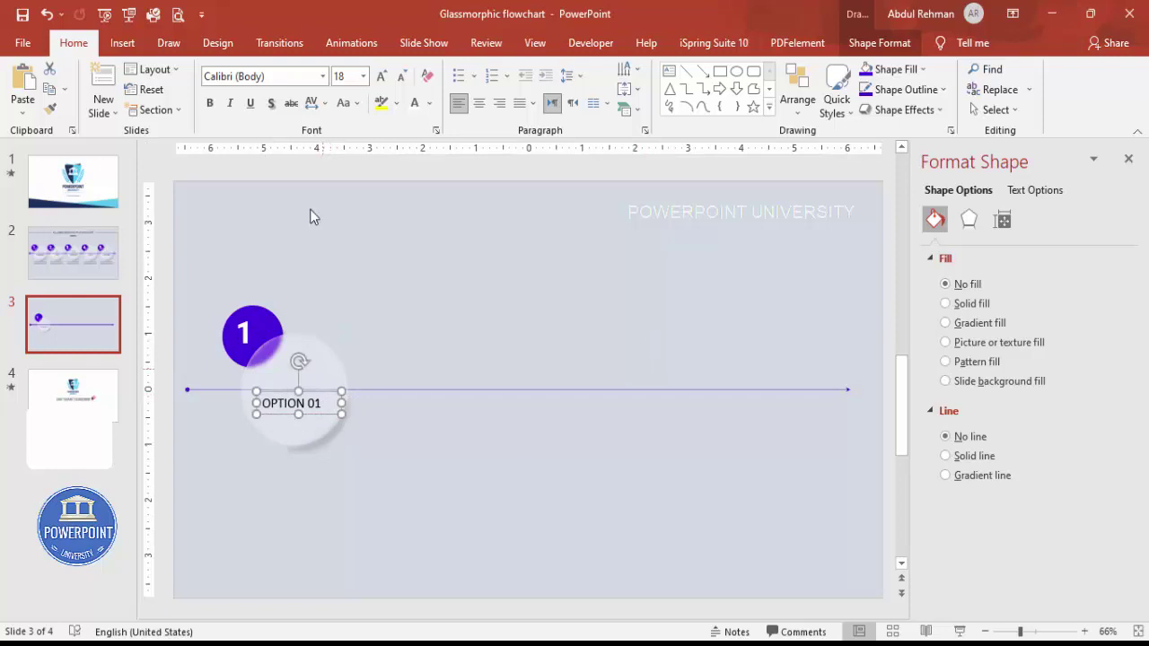
left_click(291, 79)
type("Roboto")
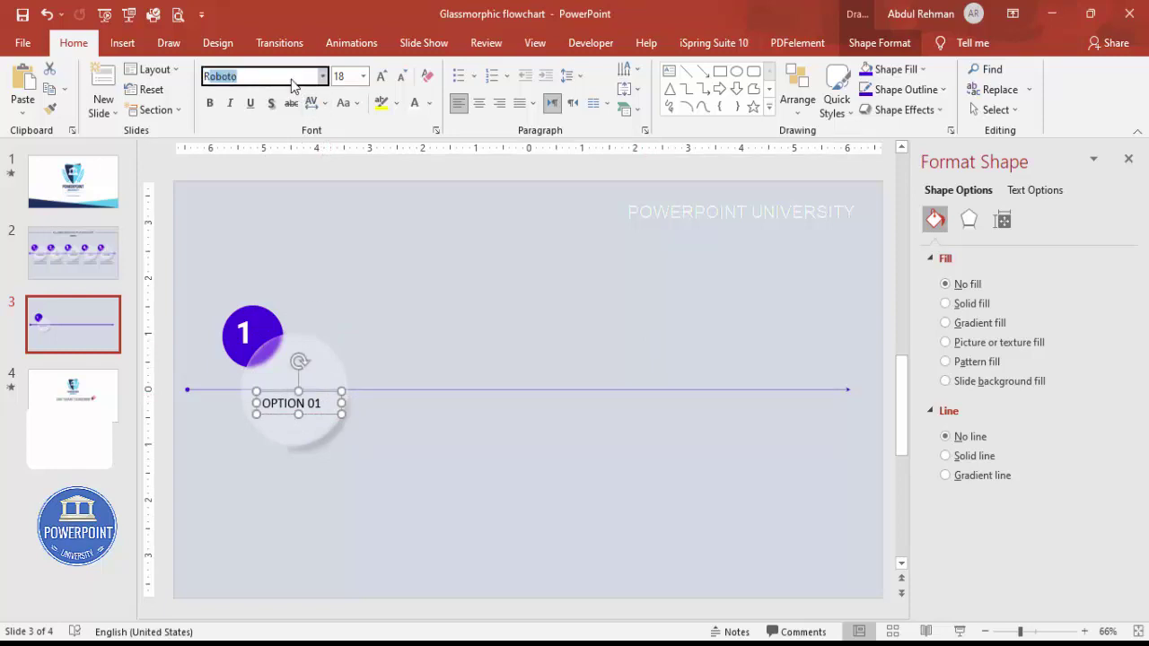
key("Return")
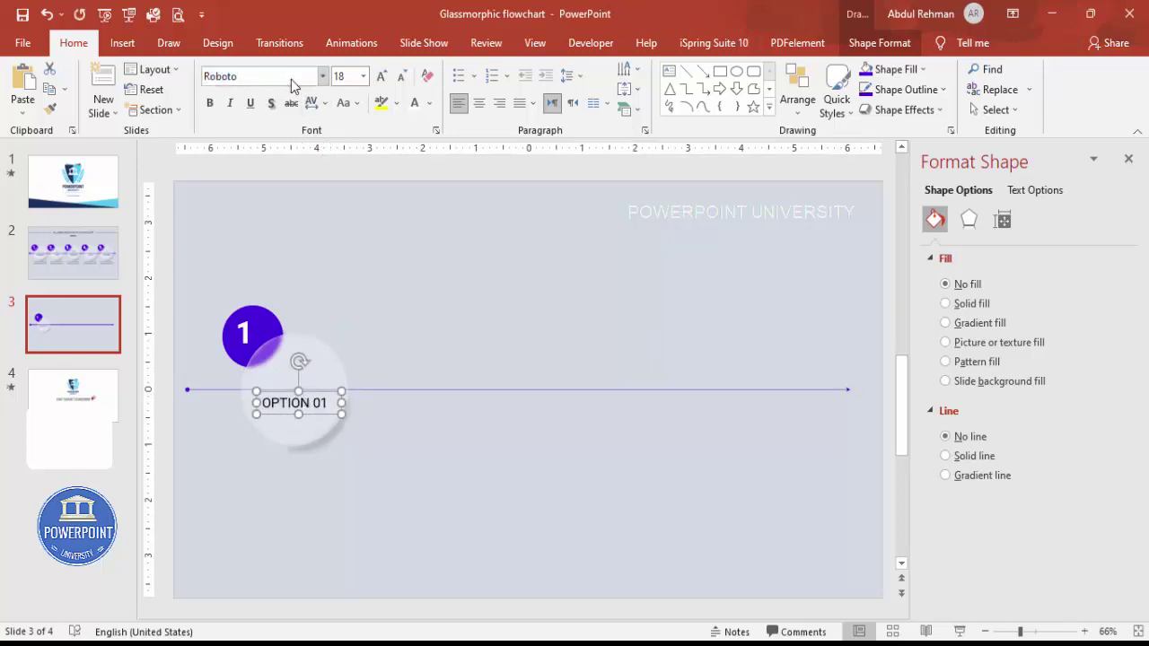
Step: Colour the OPTION 01 label grey, centre it, and nudge it slightly left
left_click(429, 104)
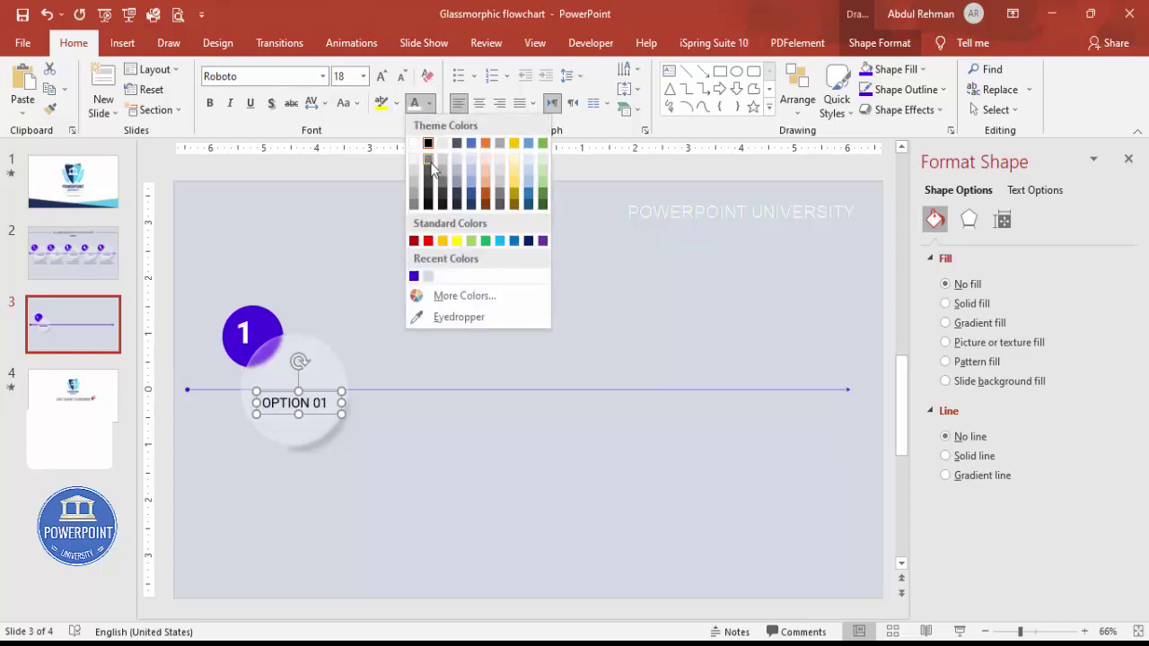
left_click(414, 203)
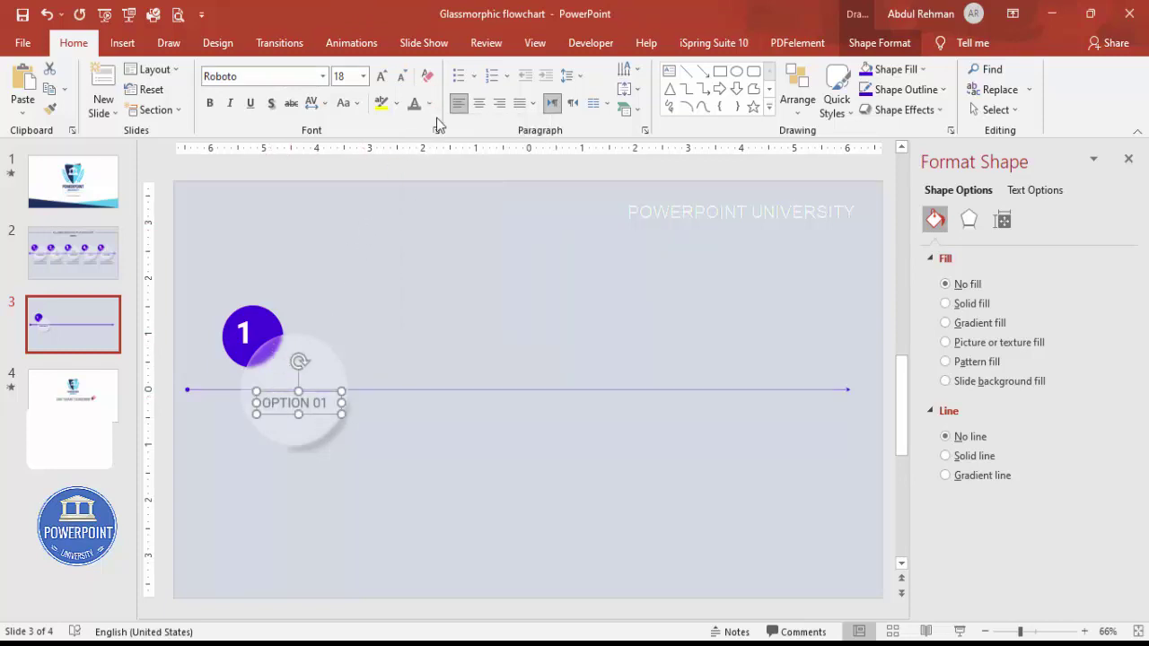
left_click(479, 106)
key("Left")
key("Left")
key("Left")
key("Left")
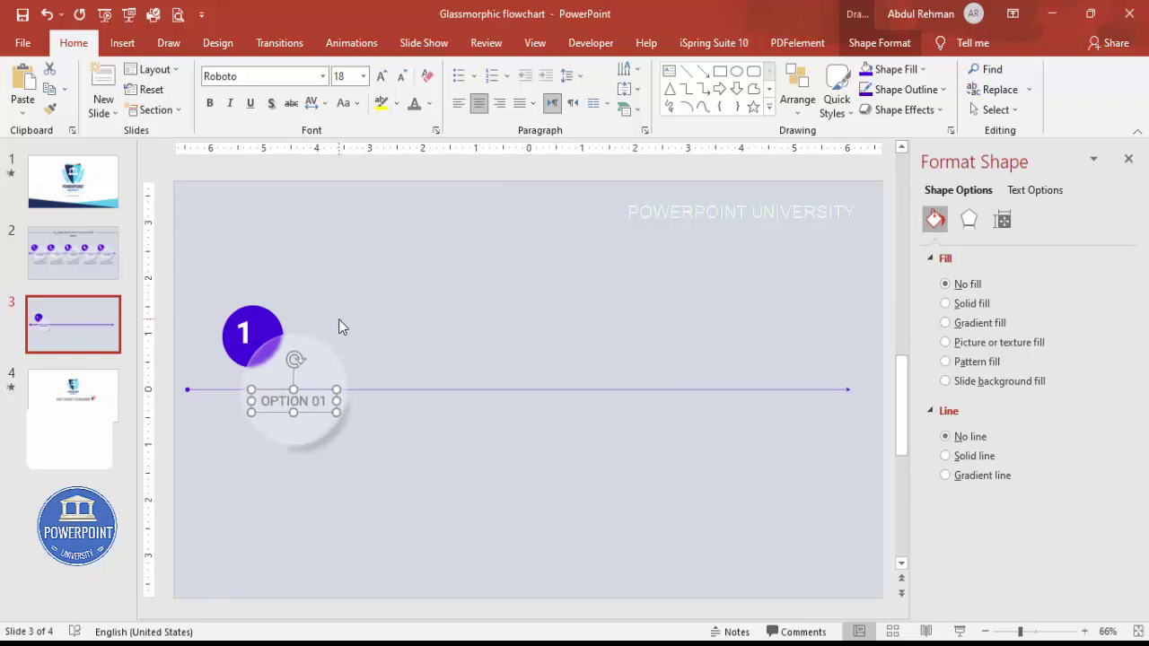
left_click(339, 319)
left_click(123, 42)
left_click(306, 90)
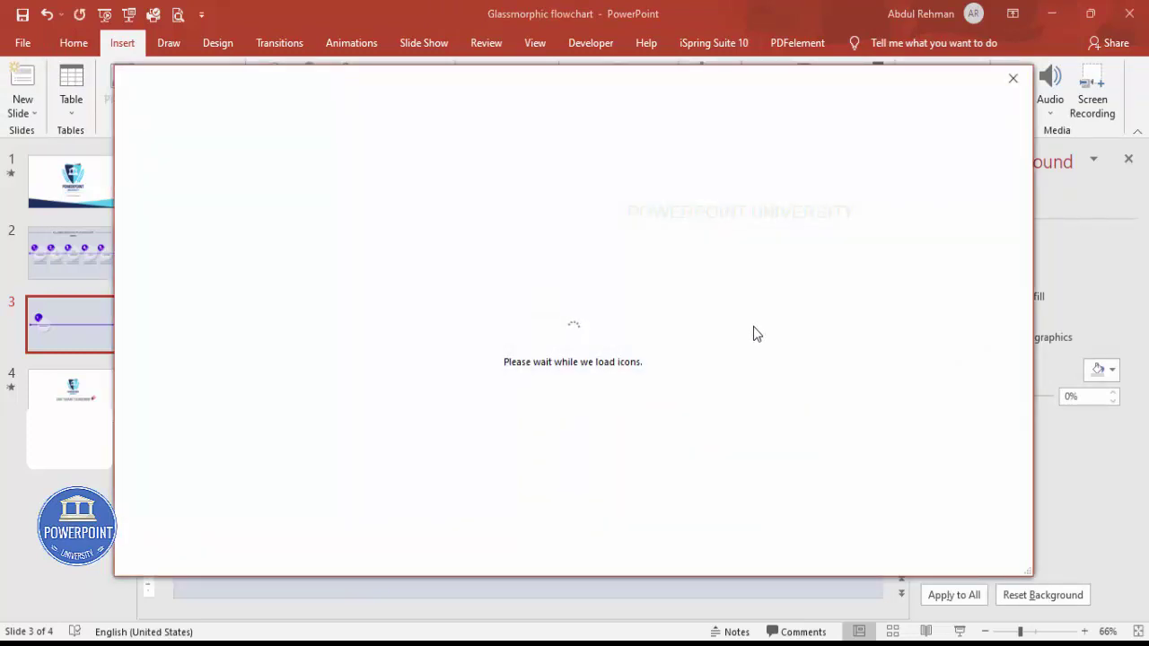
Step: Insert the target bullseye icon and set its height to 0.5 inches
left_click(924, 468)
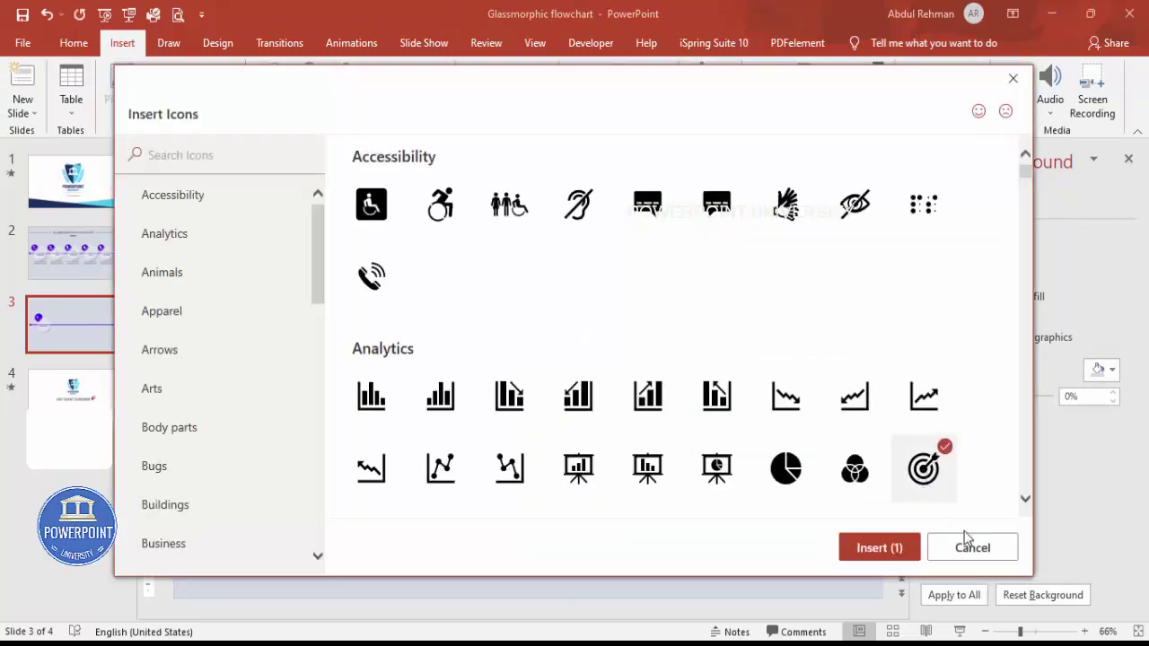
left_click(879, 549)
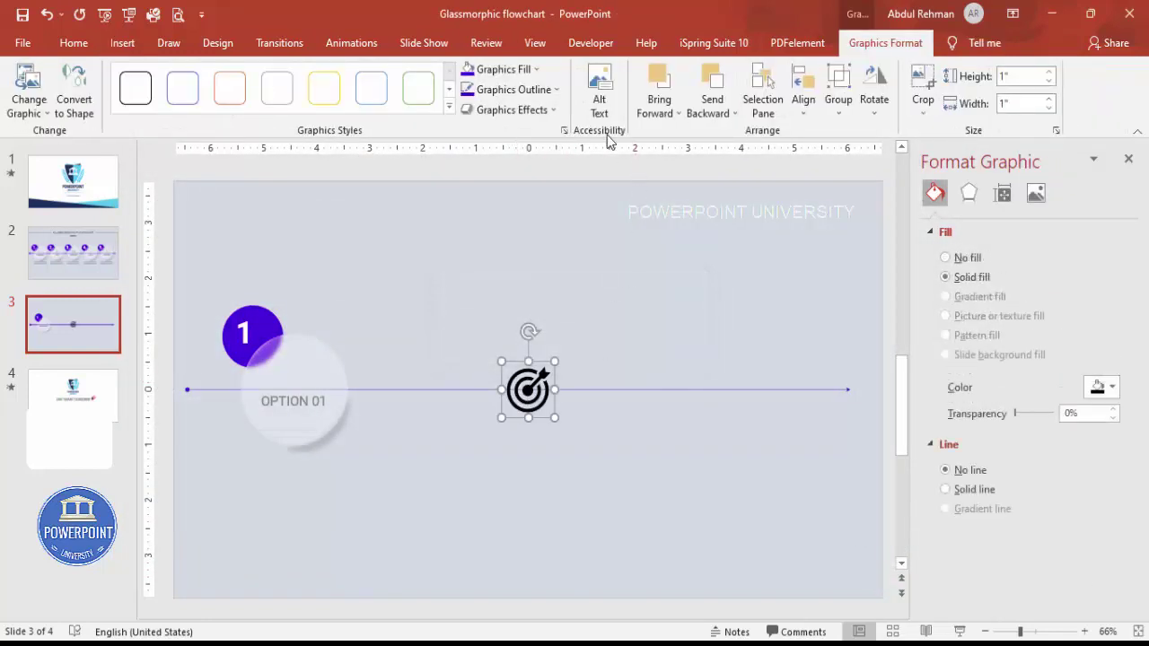
double_click(1021, 77)
type(".5")
key("Return")
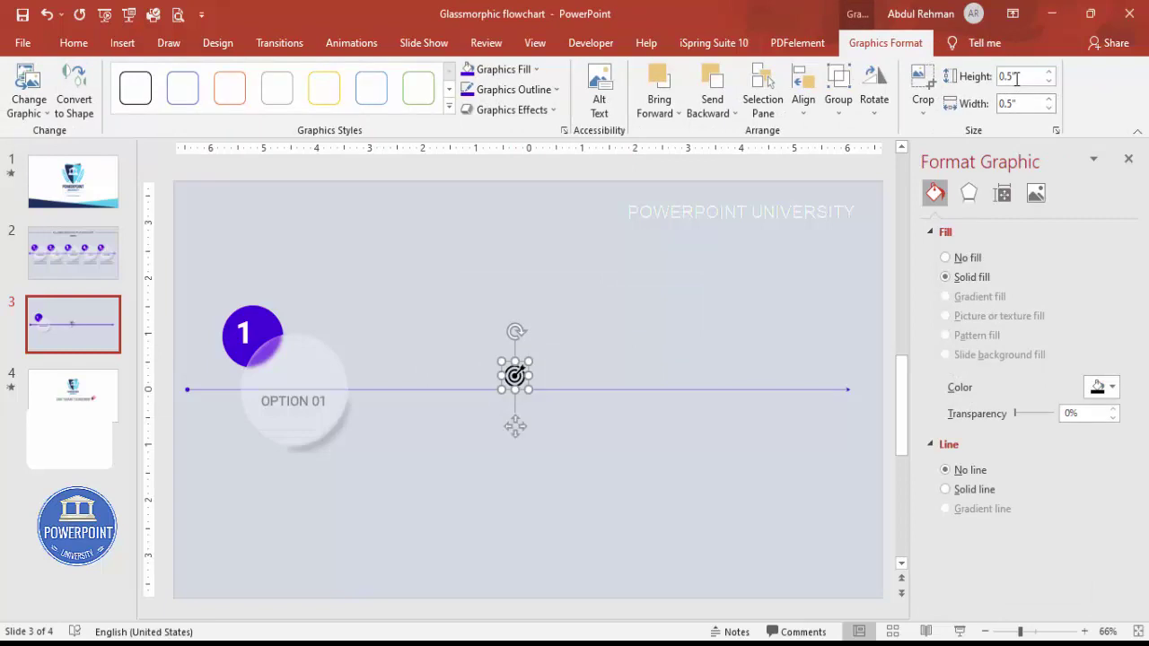
Step: Give the icon a dark grey outline and no fill, placed above OPTION 01
left_click(531, 93)
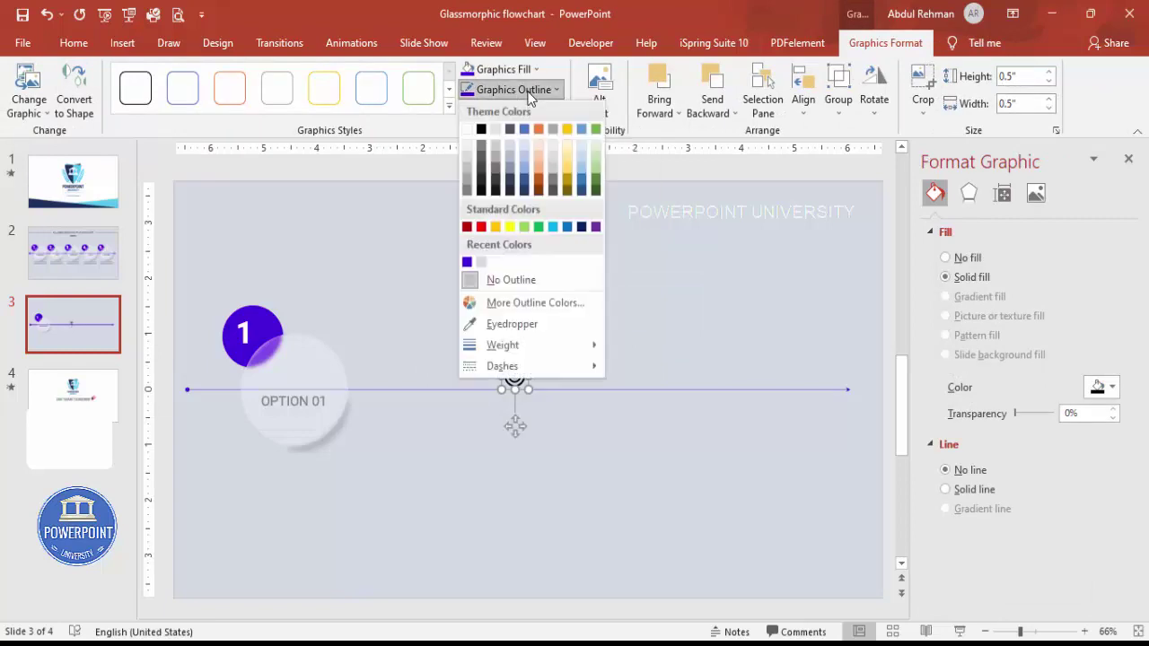
left_click(483, 167)
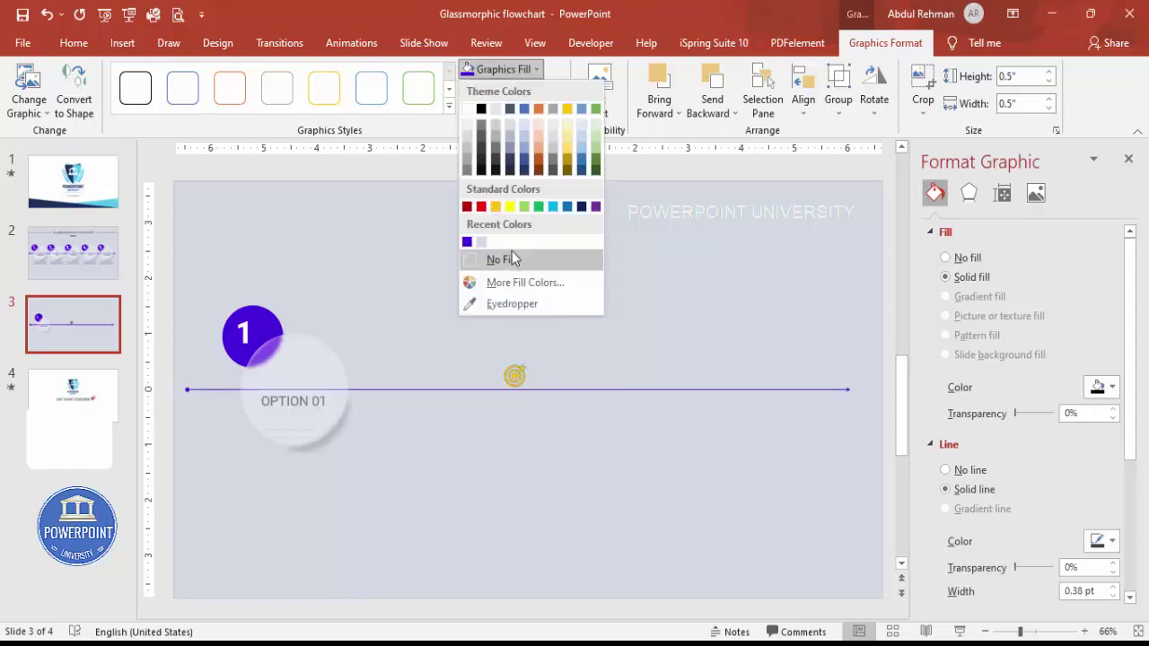
left_click(517, 261)
left_click_drag(515, 385, 295, 377)
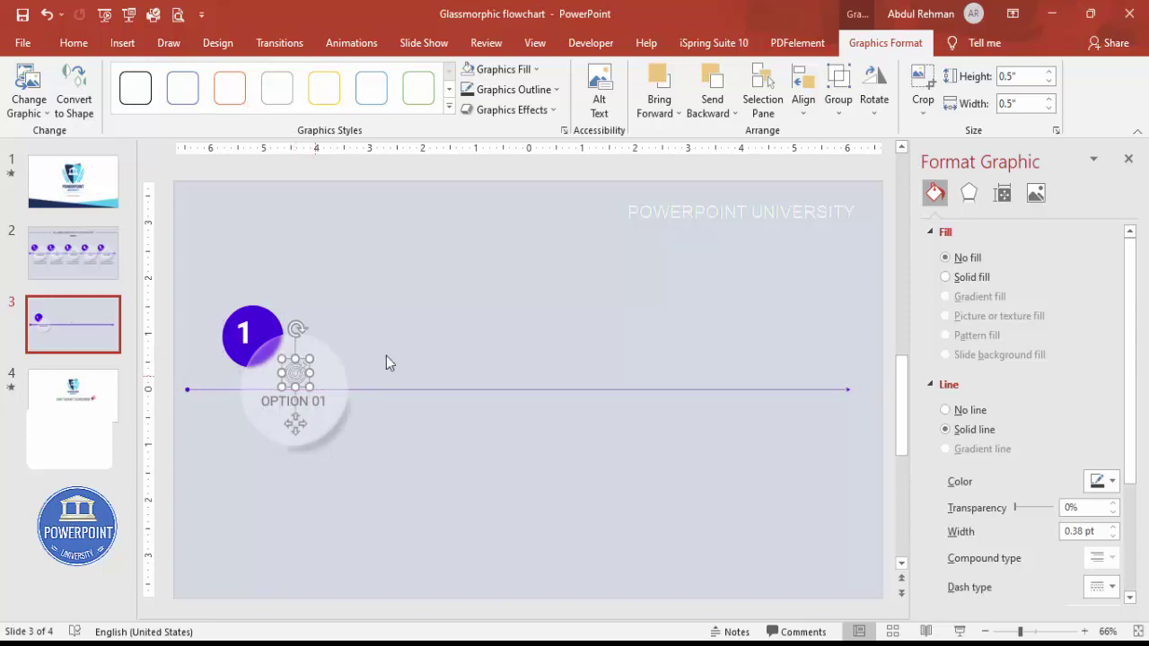
left_click(442, 323)
Step: Copy the first option group four times to the right along the line
left_click_drag(440, 256, 179, 518)
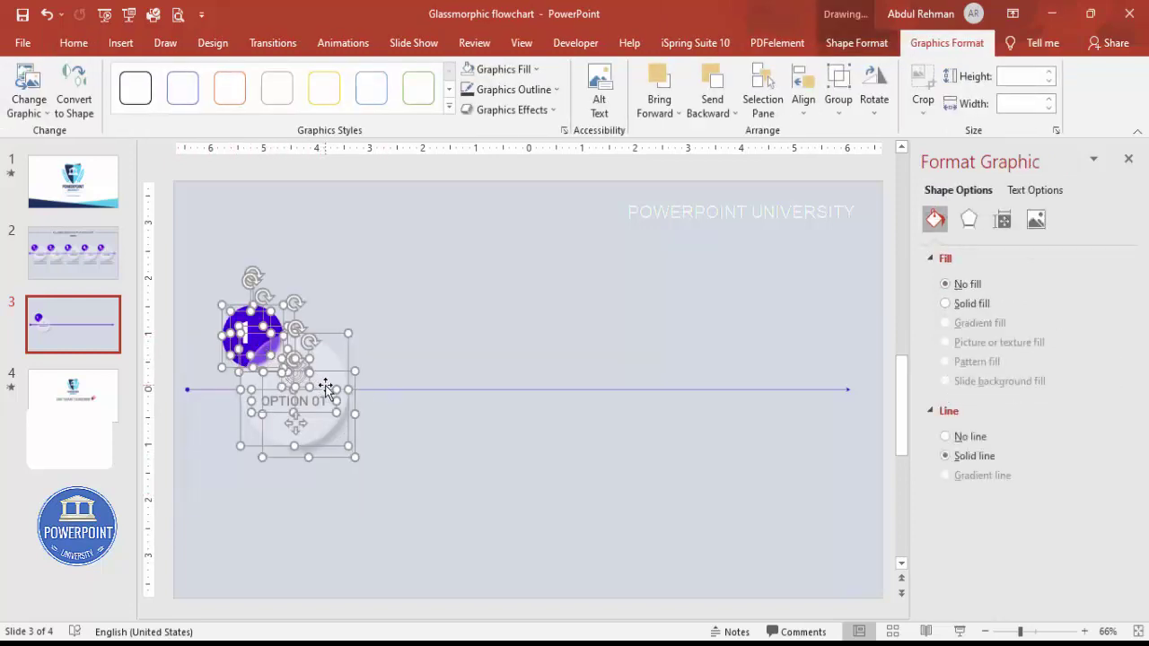
left_click_drag(325, 386, 834, 389)
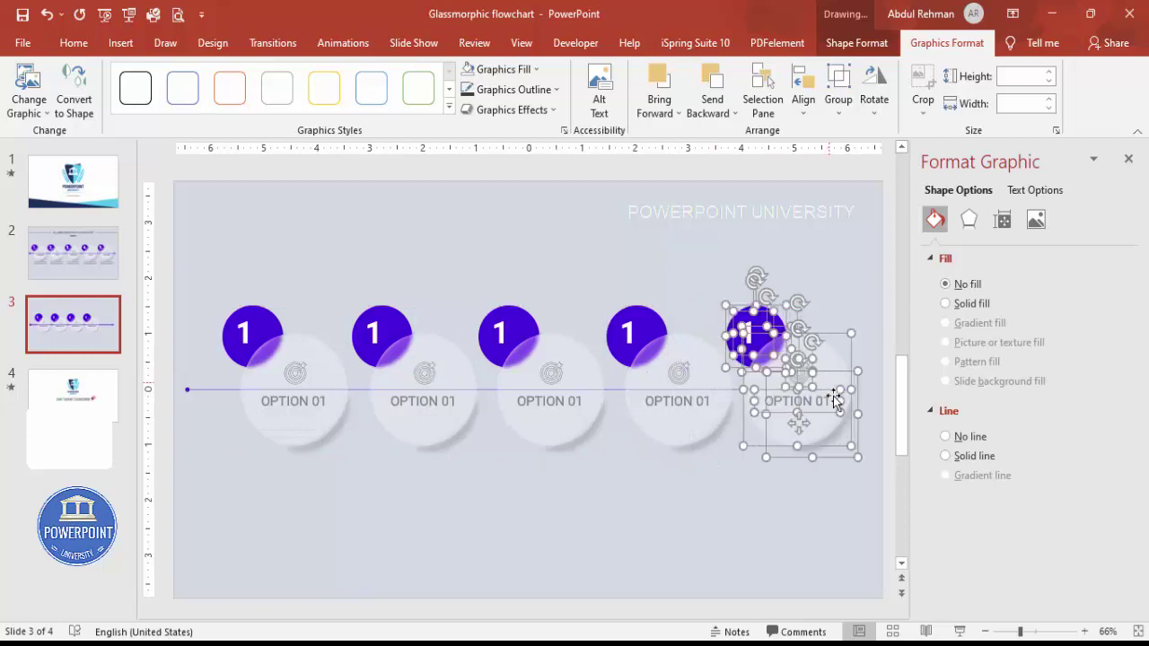
left_click(592, 450)
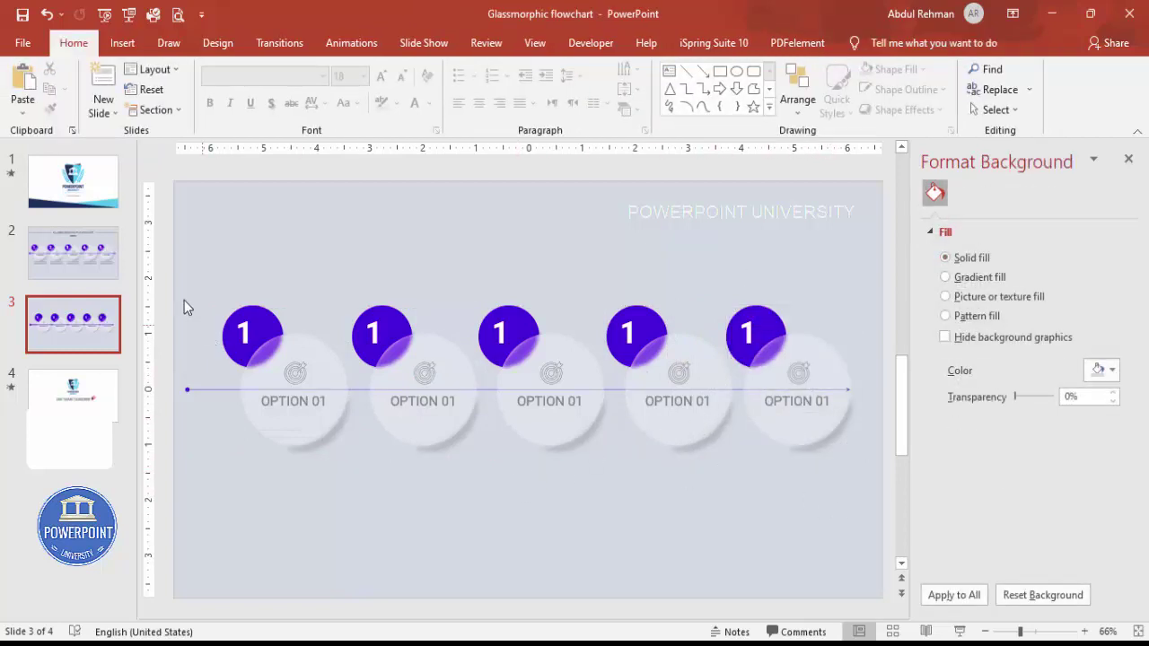
Step: Select everything on the slide and shift it two steps left
key("ctrl+a")
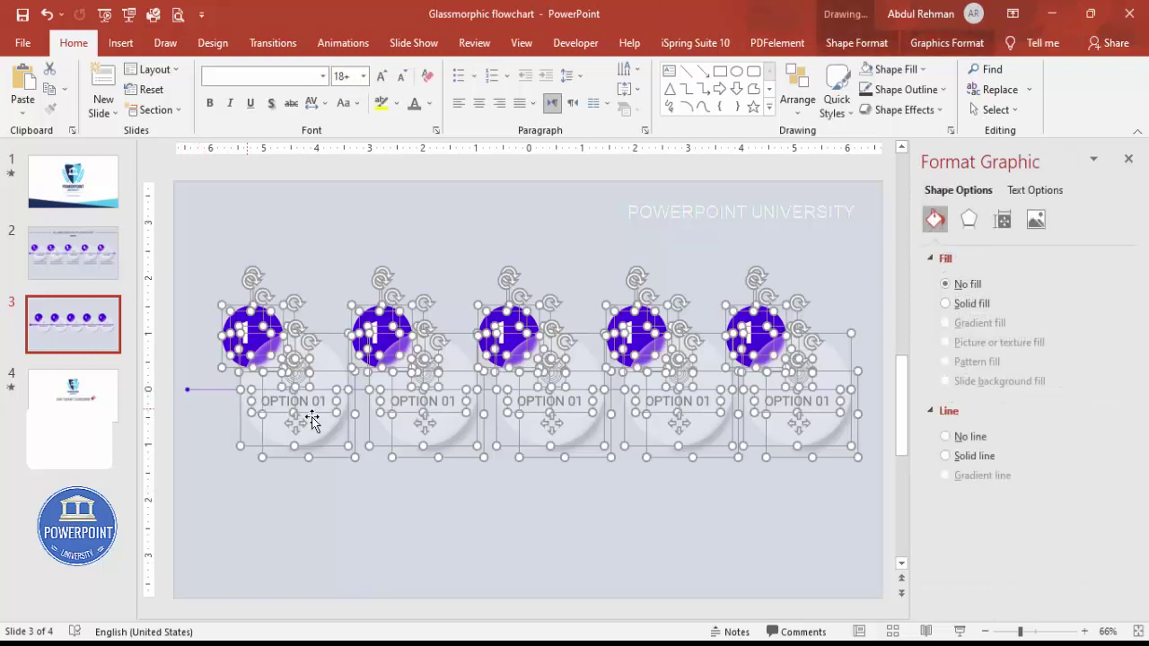
key("Left")
key("Left")
key("Left")
key("Left")
key("Left")
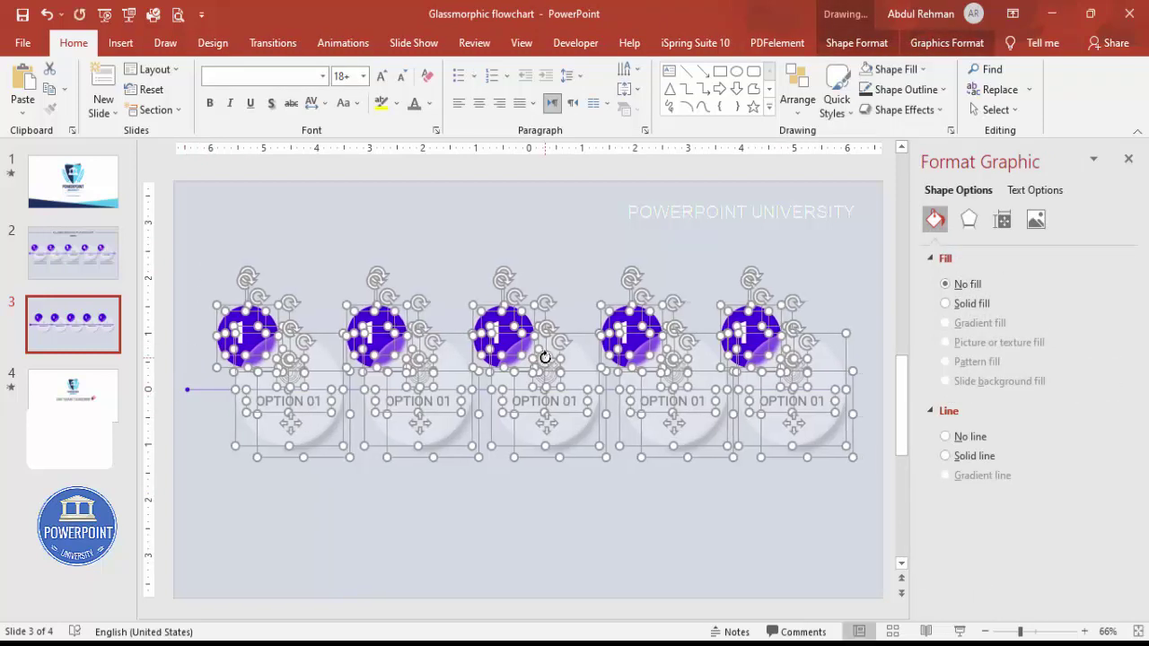
key("Left")
key("Left")
key("Left")
key("Left")
key("Left")
key("Left")
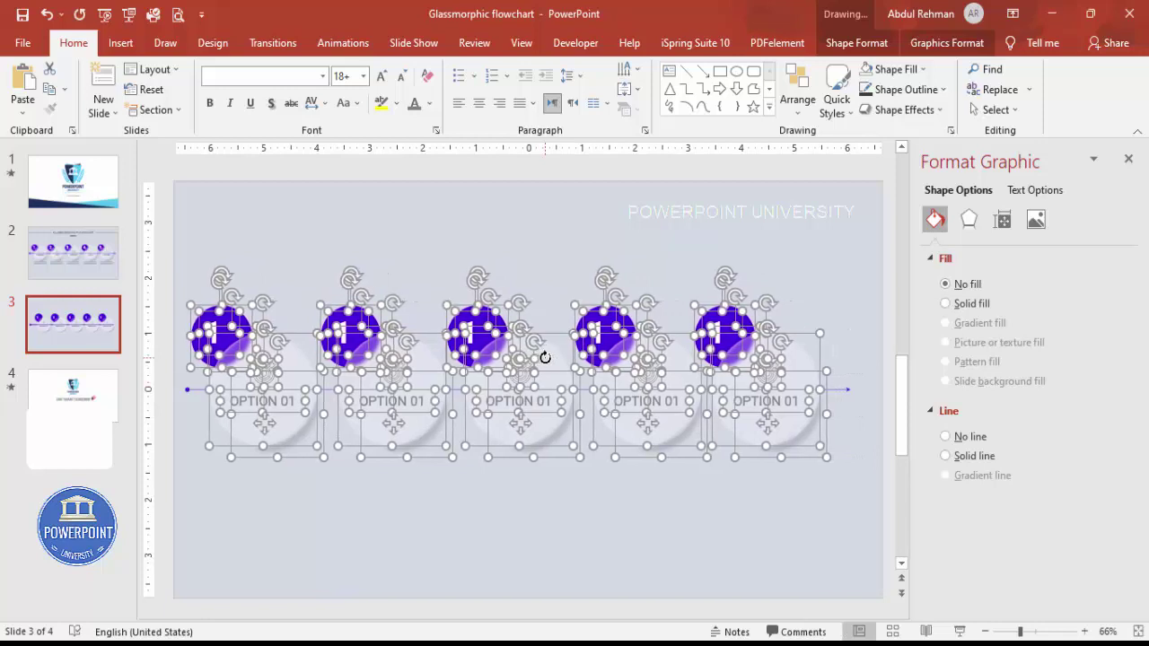
left_click(655, 478)
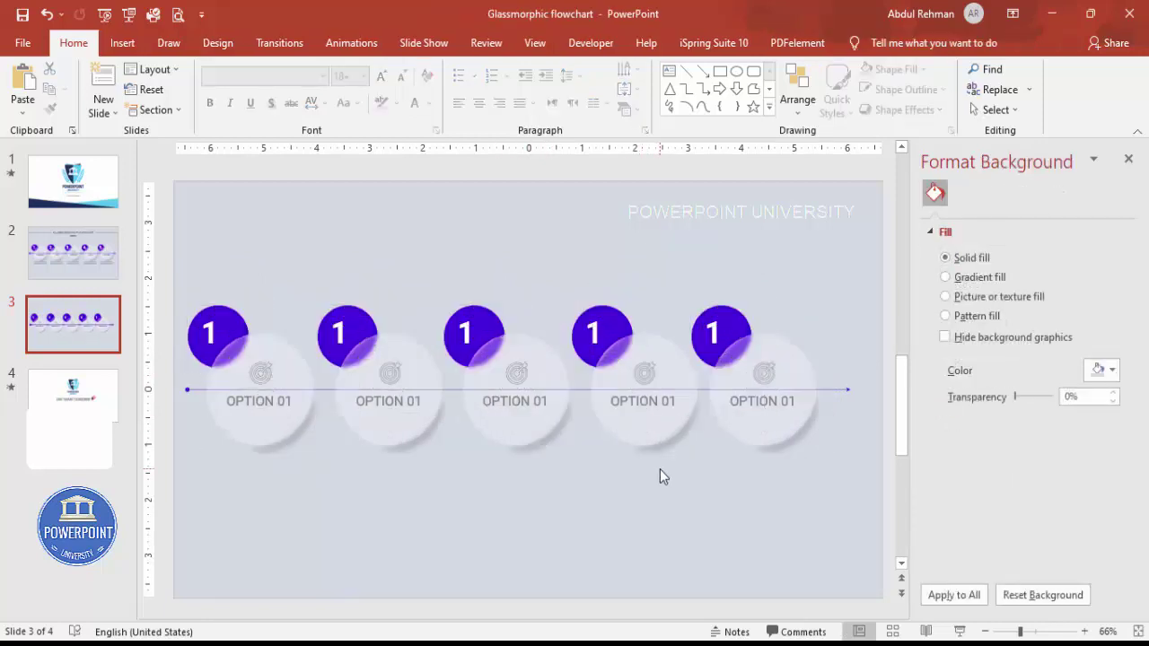
Step: Renumber the second to fifth circles 2, 3, 4 and 5
left_click(359, 328)
type("2")
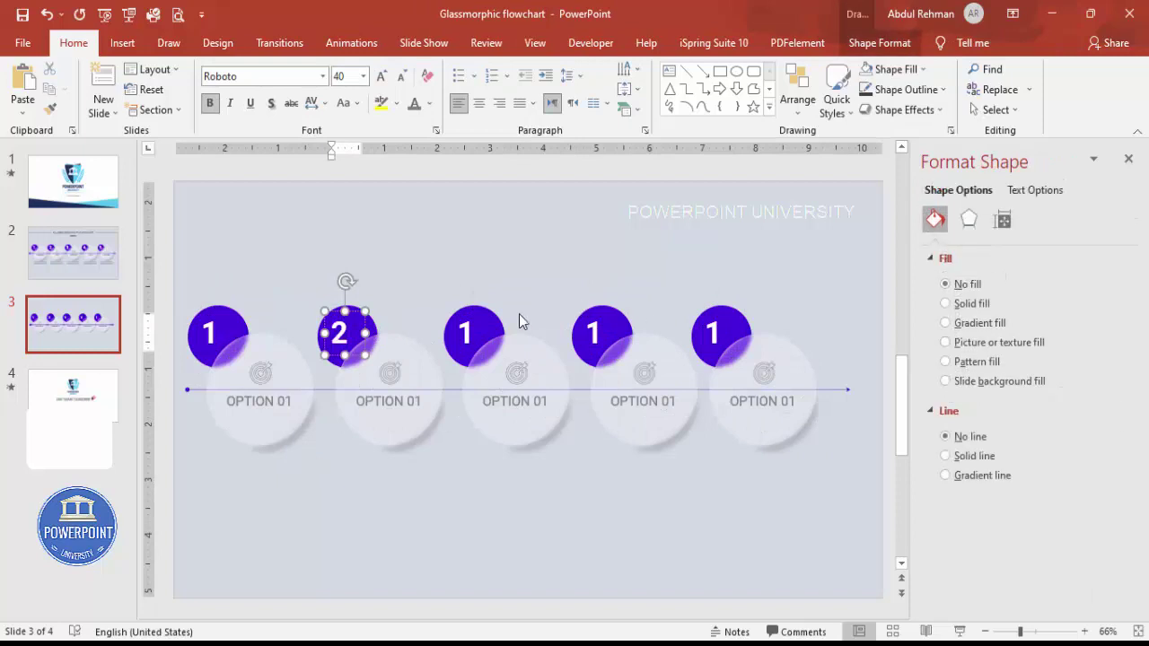
left_click(467, 334)
key("BackSpace")
type("3")
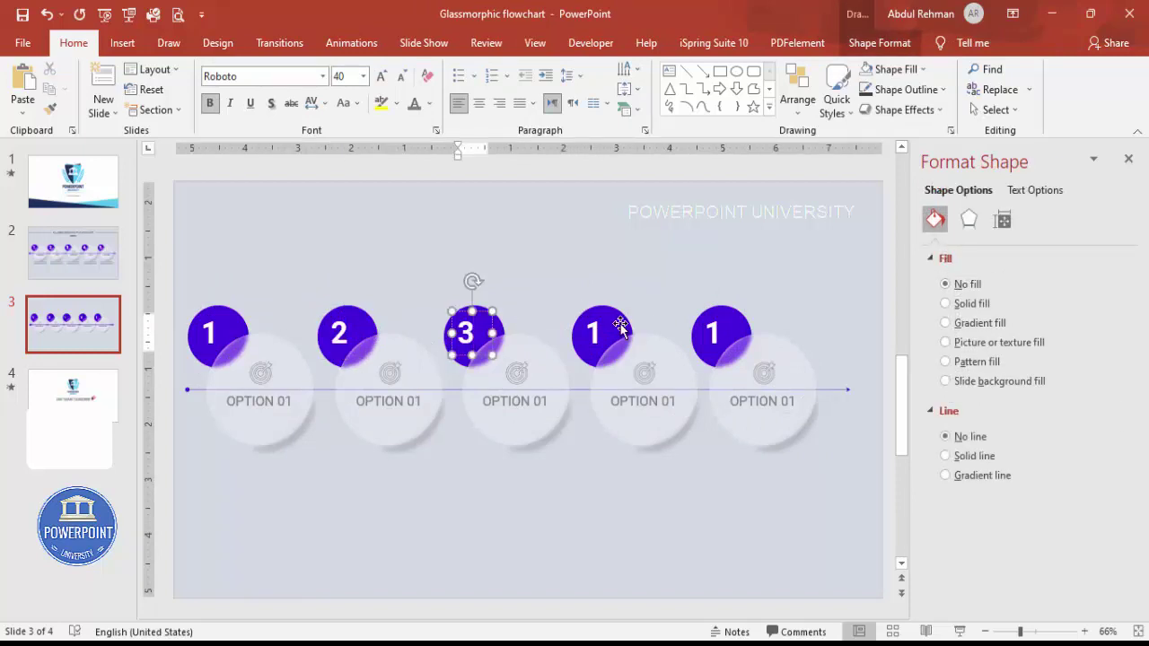
left_click(593, 336)
type("4")
left_click(715, 331)
key("BackSpace")
type("5")
left_click(563, 242)
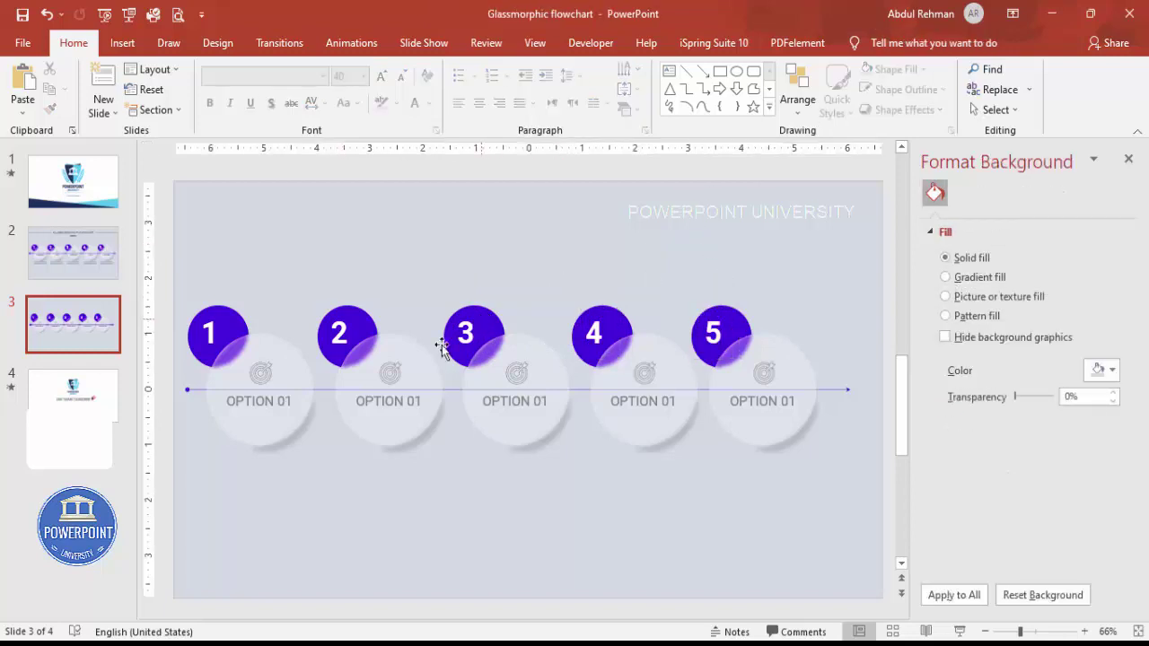
Step: Replace the target icon in the second glass circle with the presentation-chart icon
left_click(388, 372)
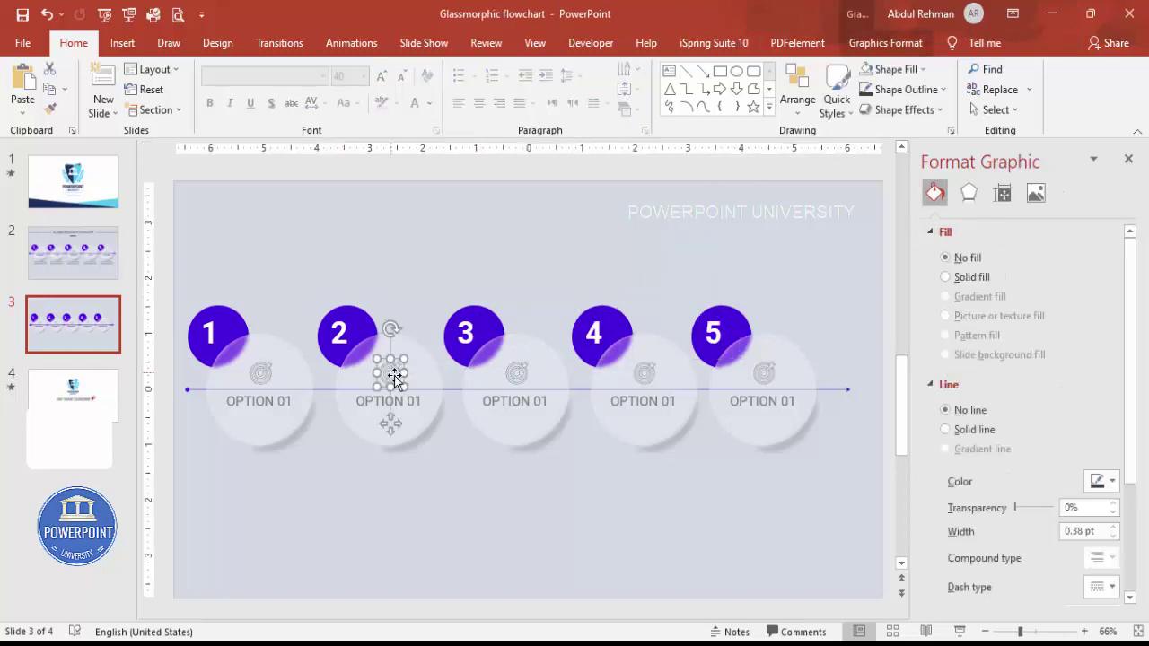
left_click(886, 44)
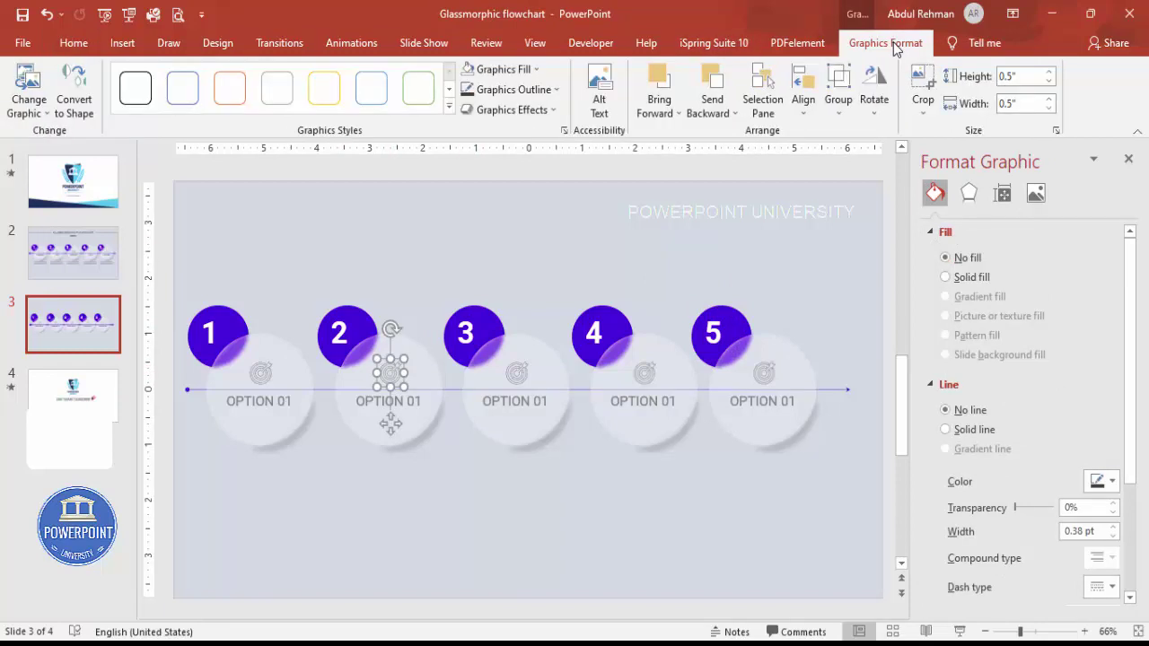
left_click(36, 115)
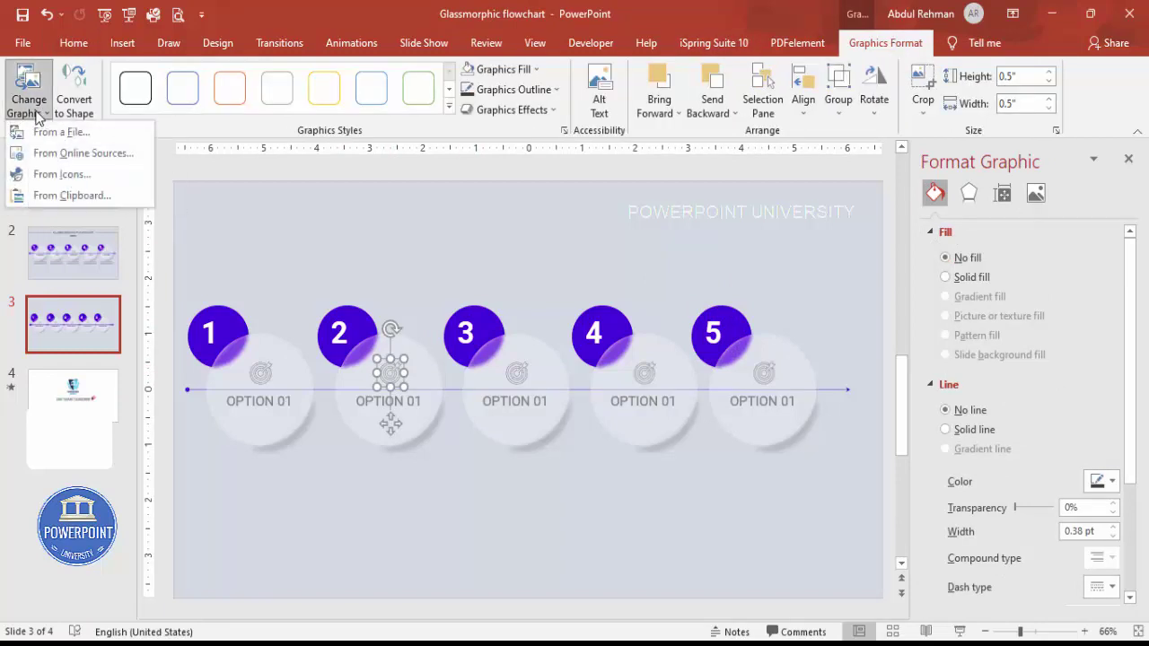
left_click(74, 176)
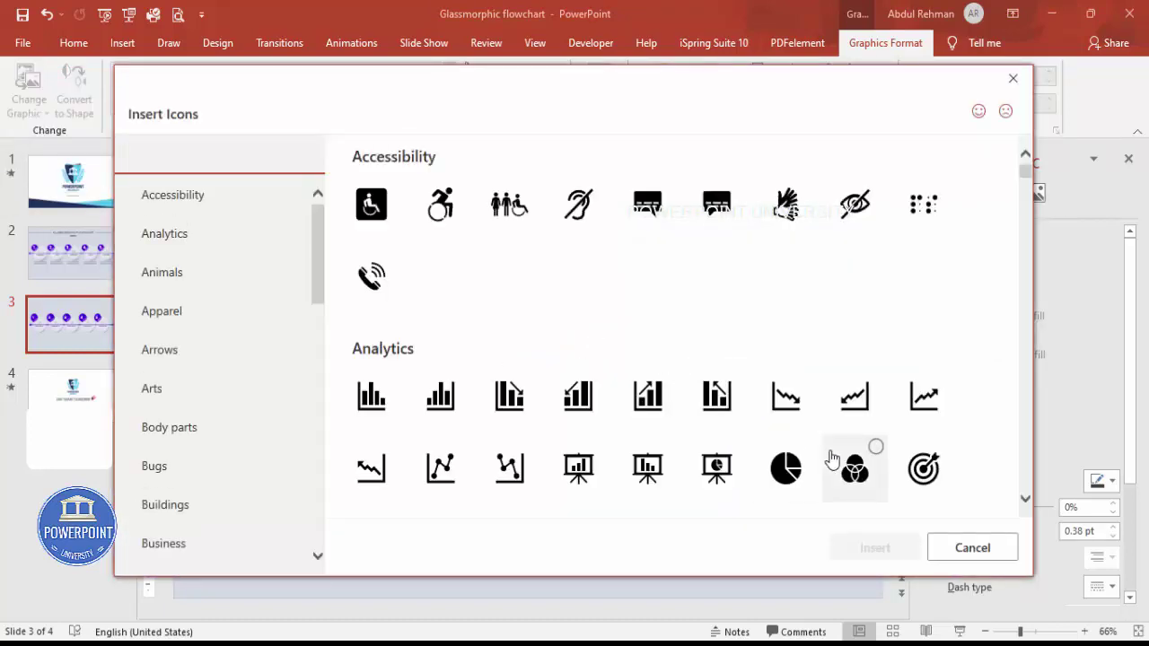
left_click(648, 468)
left_click(875, 547)
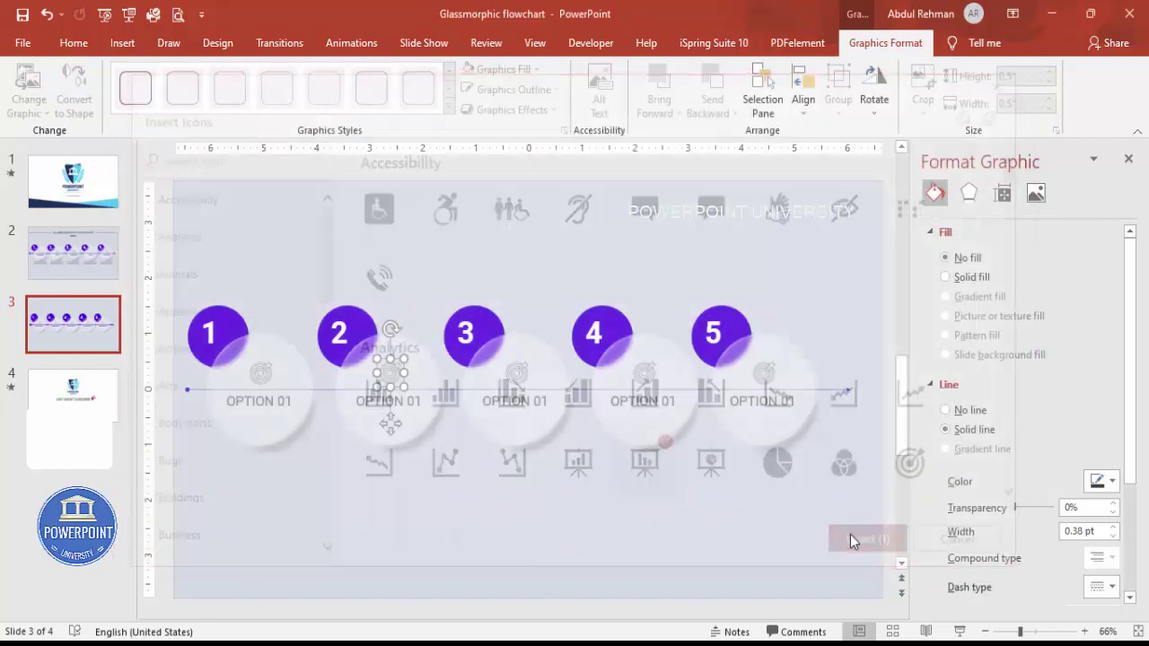
left_click(479, 501)
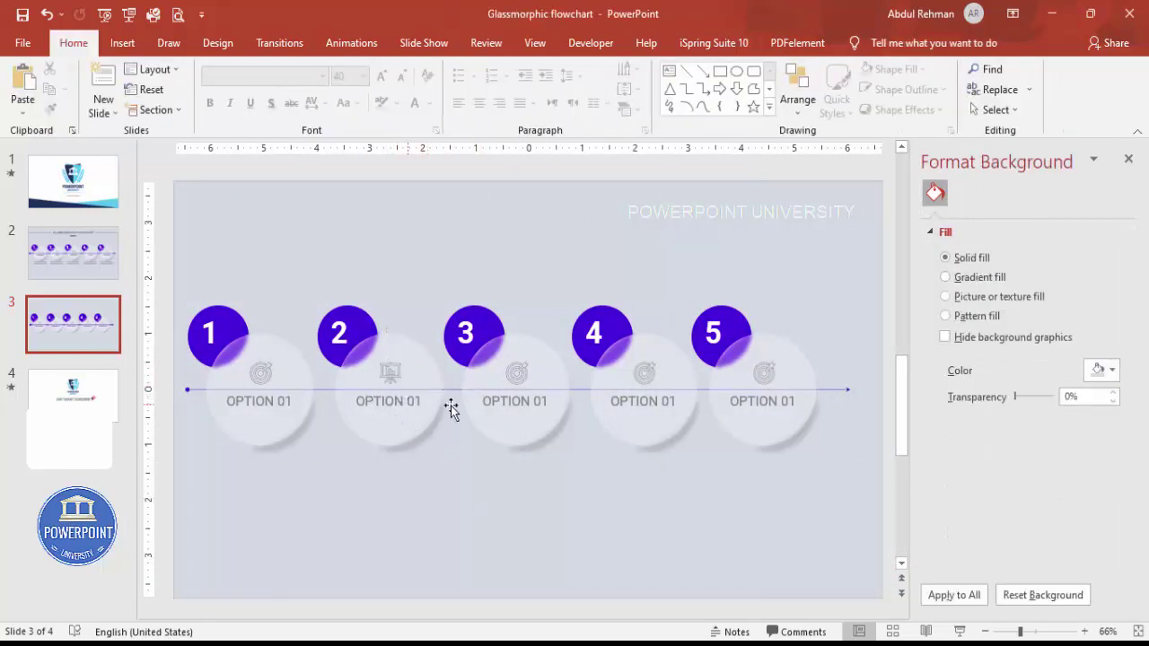
left_click(418, 402)
key("BackSpace")
type("2")
left_click(548, 402)
key("BackSpace")
type("3")
left_click(670, 404)
key("BackSpace")
type("4")
left_click(791, 403)
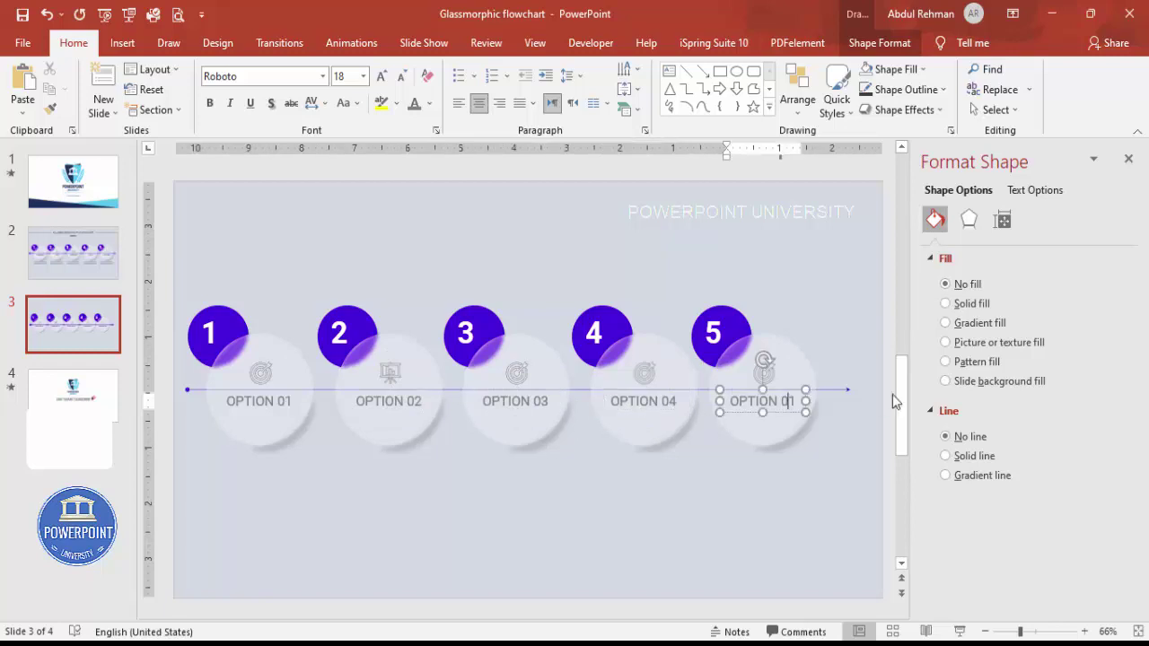
key("BackSpace")
type("5")
left_click(722, 256)
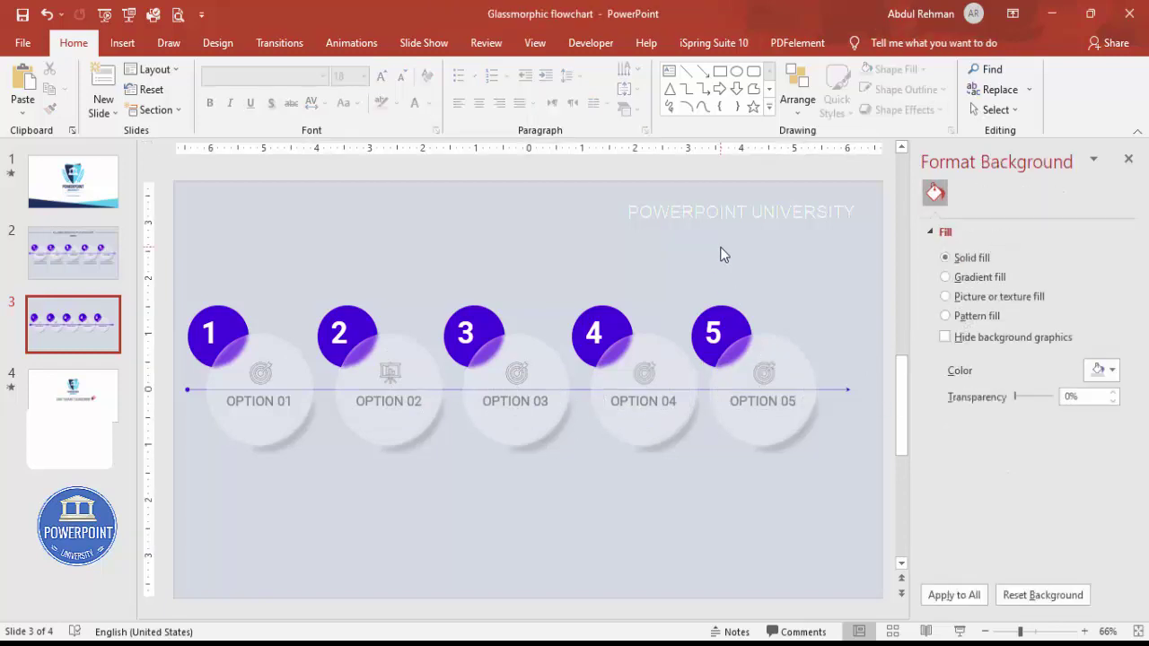
left_click(277, 351)
Step: Duplicate a frosted circle and make the copy fully opaque white with soft edges
left_click_drag(295, 385, 326, 493)
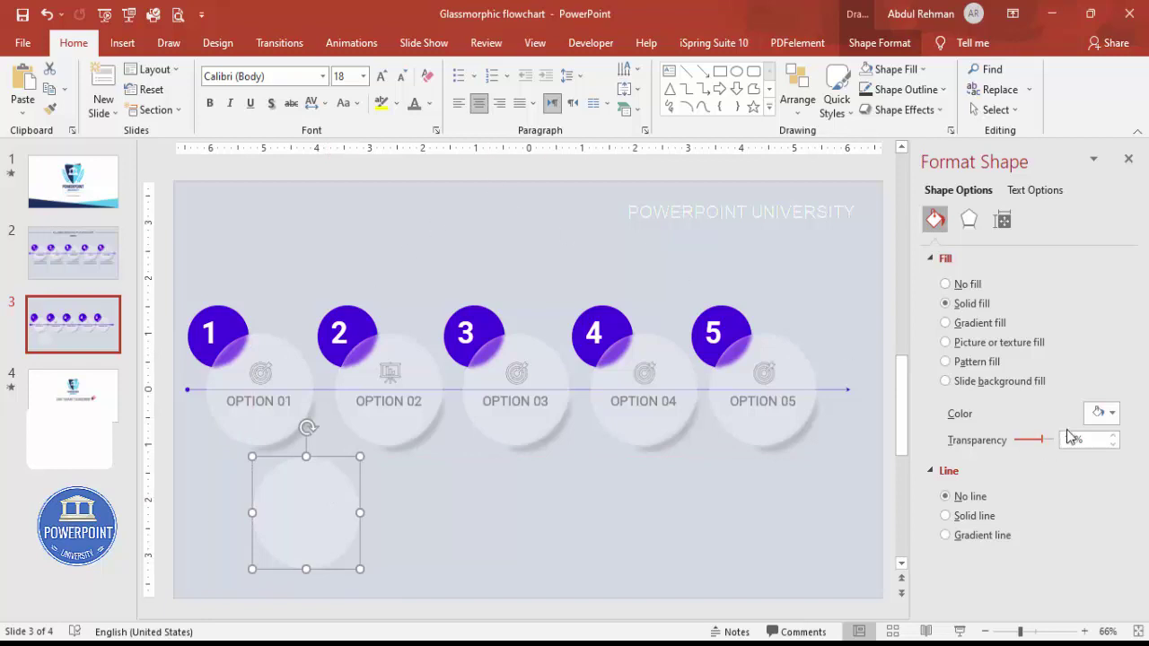
left_click(970, 220)
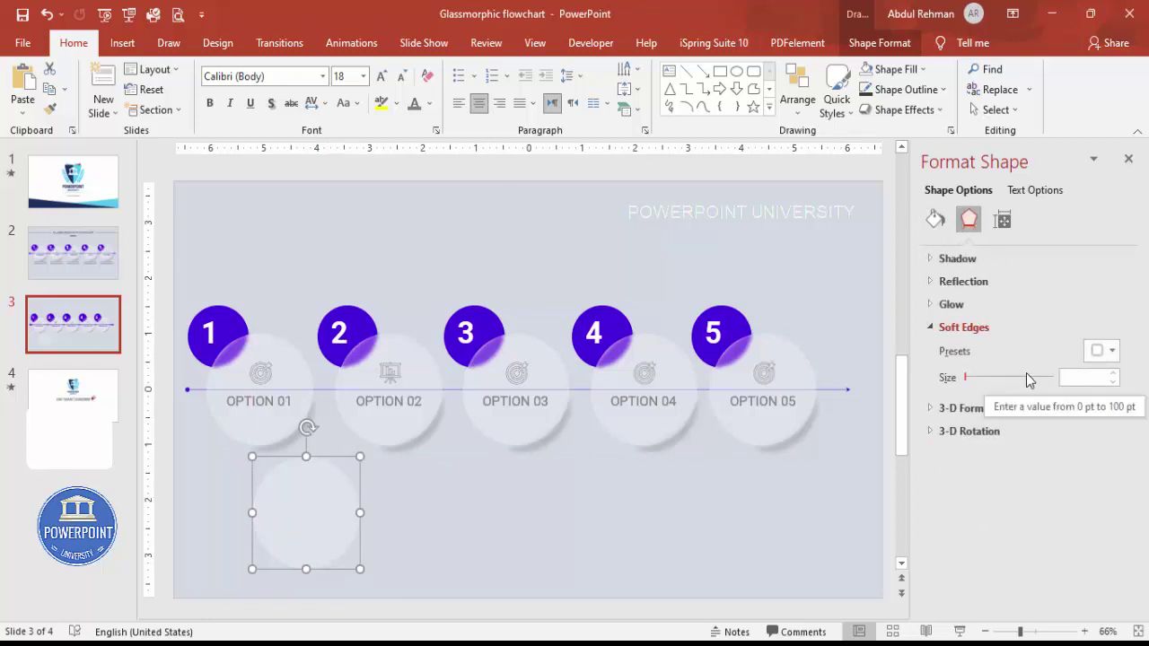
left_click(1114, 373)
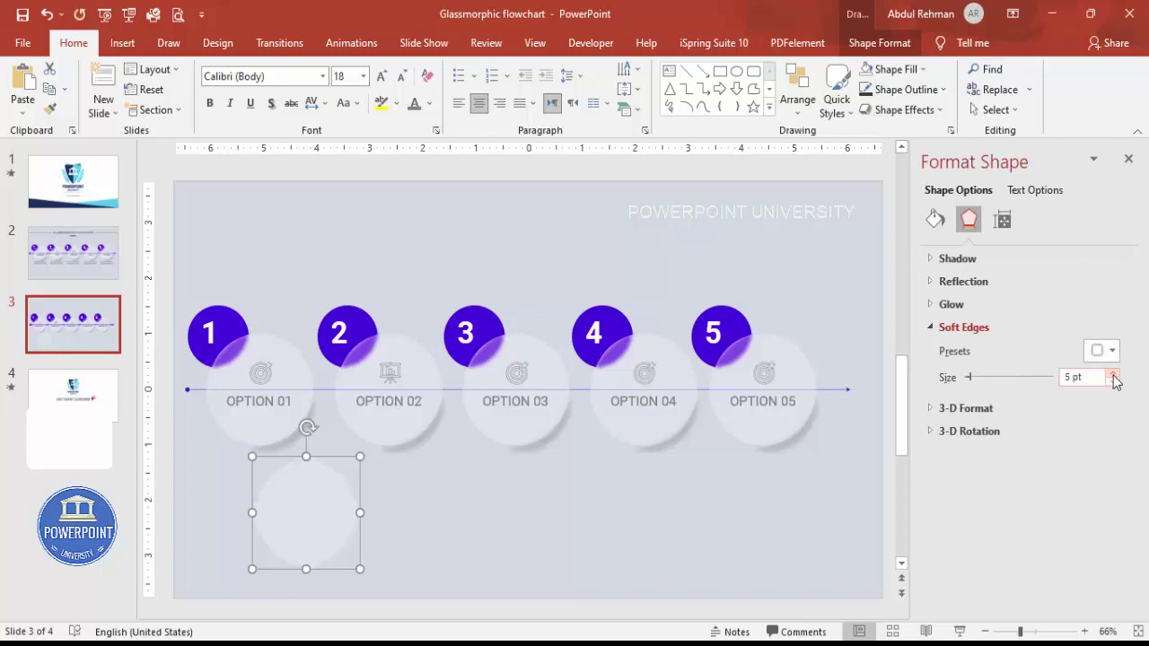
left_click(1113, 375)
left_click(1113, 375)
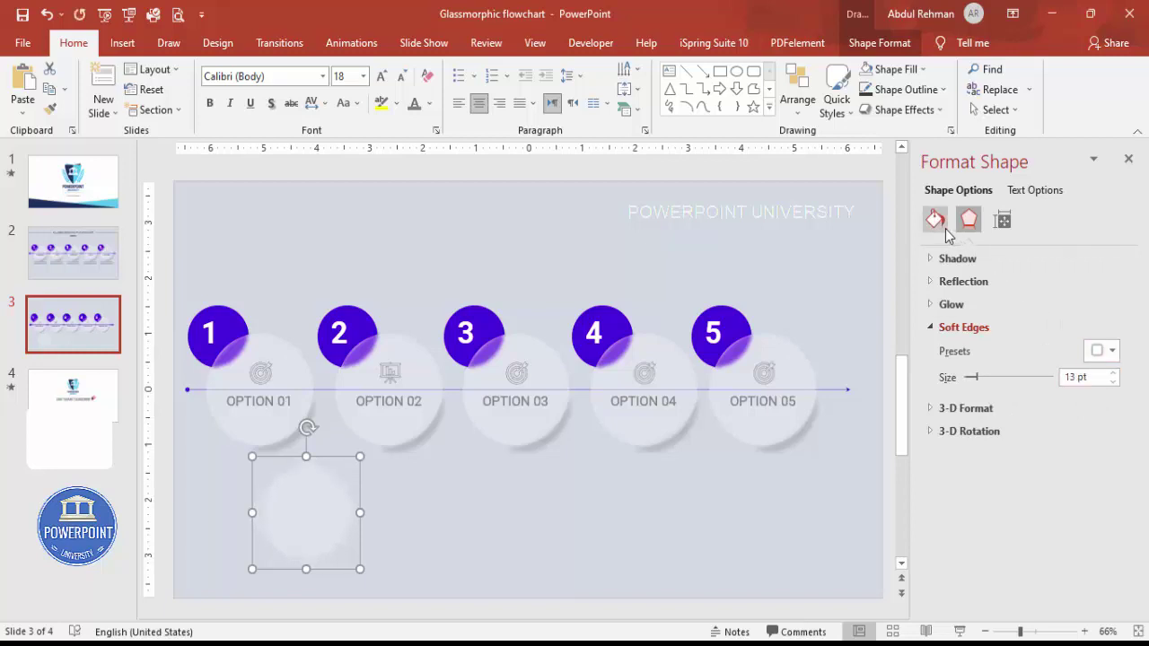
left_click(944, 228)
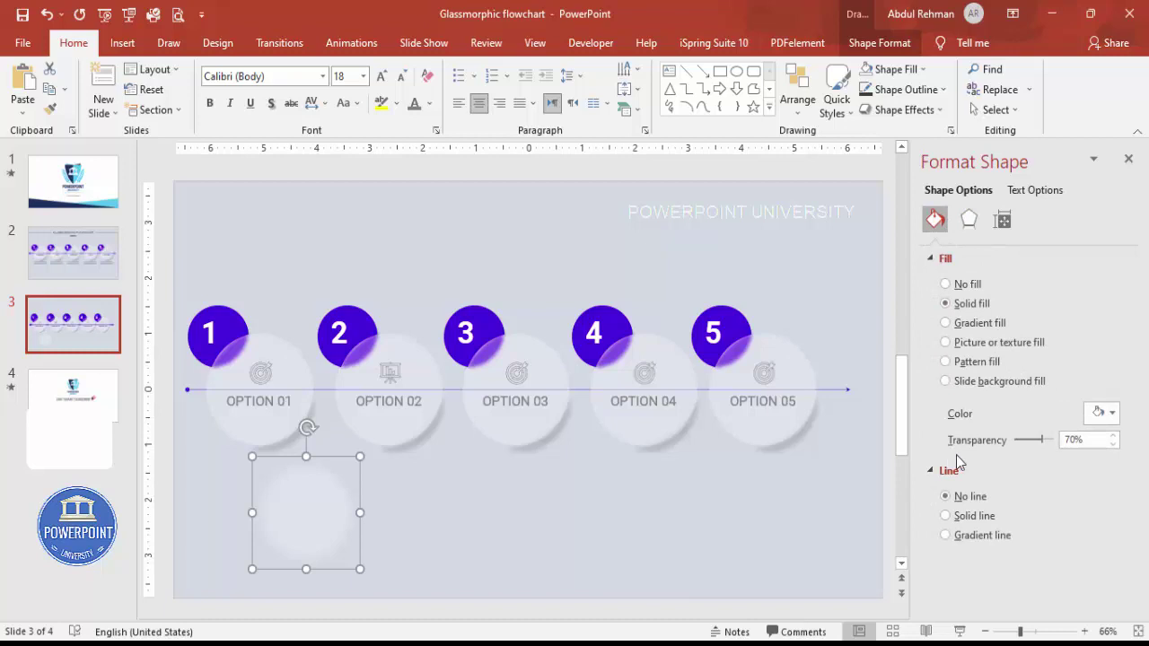
left_click_drag(1045, 446, 959, 440)
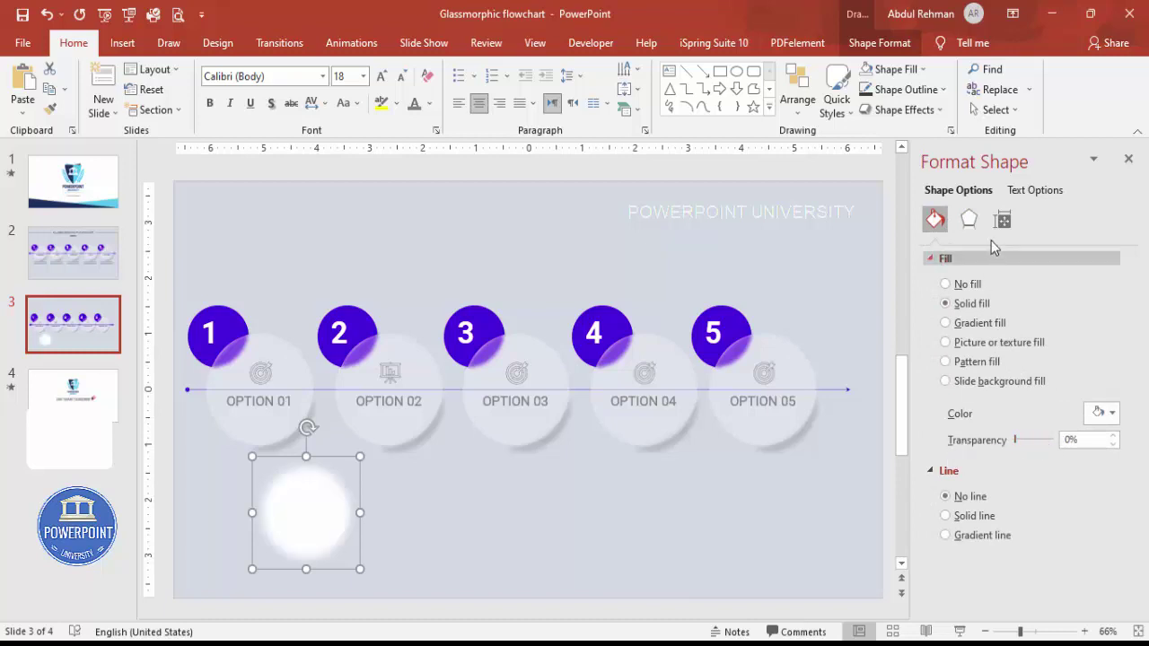
left_click(968, 219)
left_click(1113, 375)
left_click(1114, 375)
left_click(1113, 375)
left_click(1113, 375)
left_click(1114, 375)
Step: Shrink the white glow, place it on the OPTION 01 circle, and set 37 pt soft edges
left_click_drag(253, 458, 280, 485)
left_click_drag(324, 527, 226, 401)
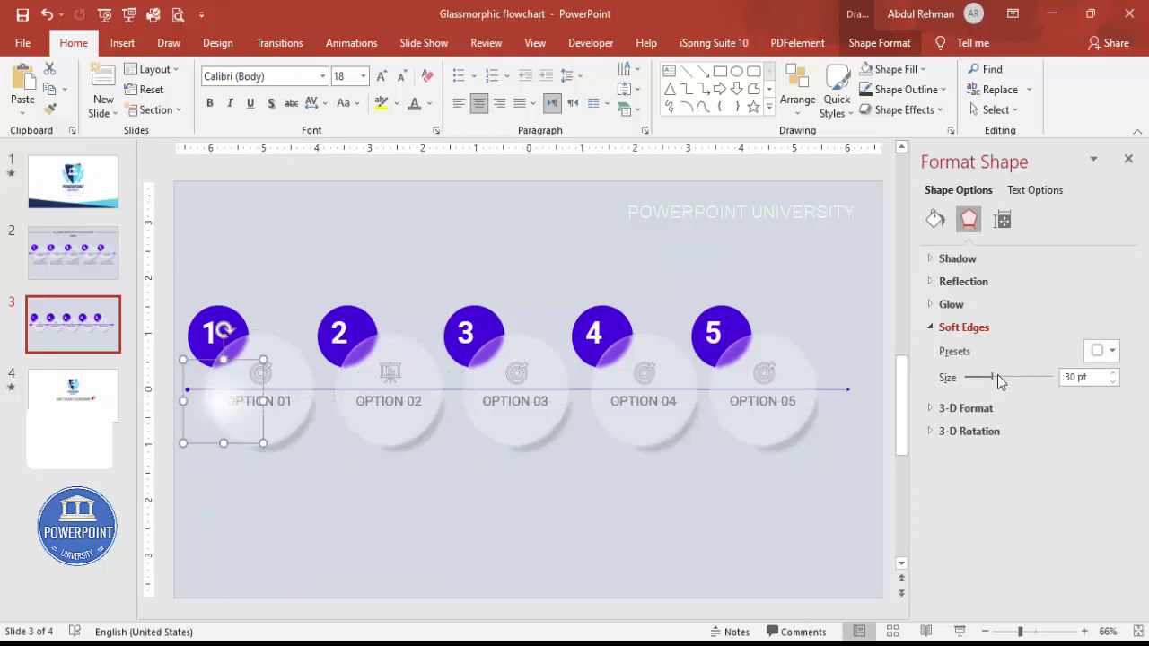
left_click_drag(992, 377, 998, 377)
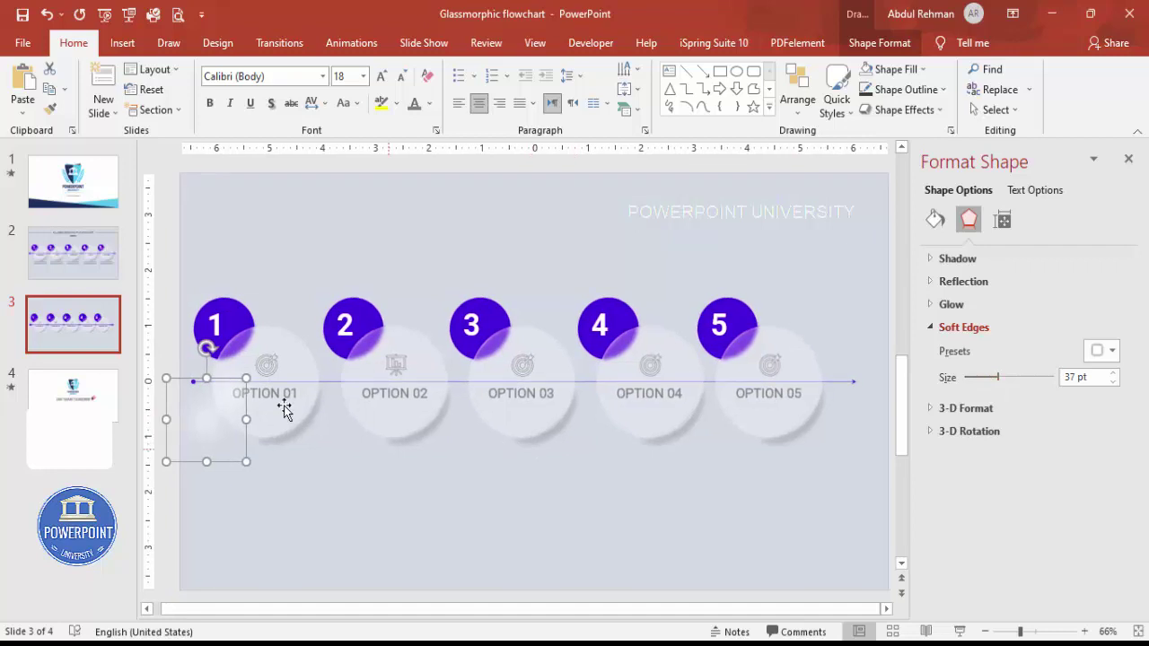
Step: Copy the glow onto the OPTION 02, 03, 04 and 05 circles
left_click_drag(200, 423, 354, 404)
key("ctrl+d")
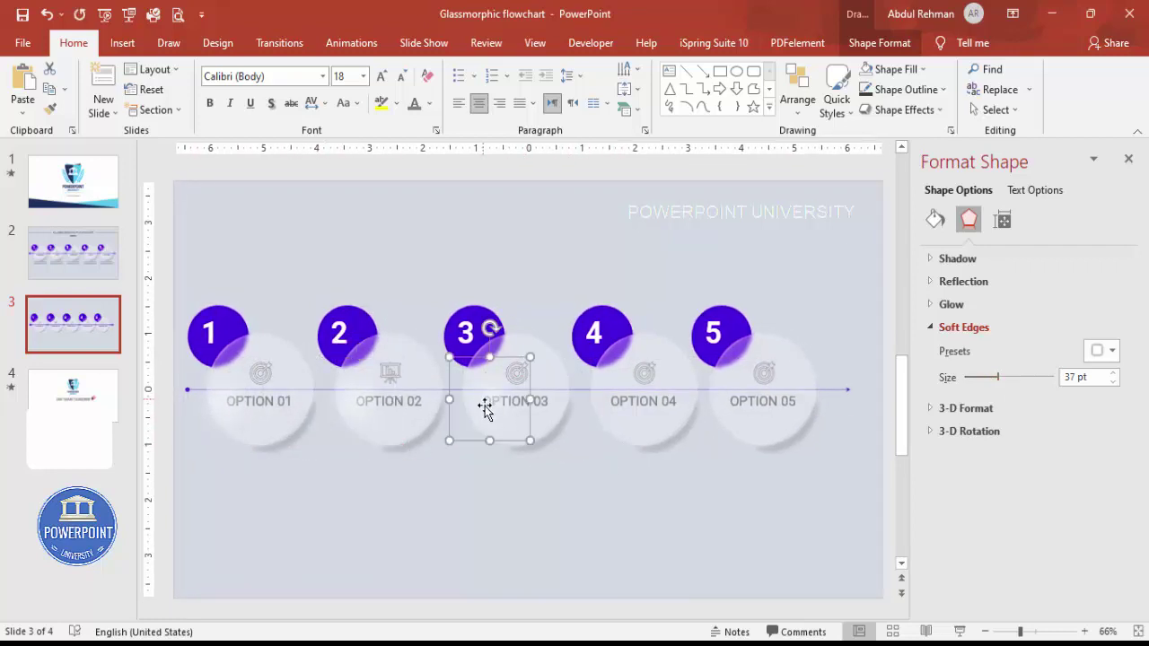
left_click_drag(494, 403, 483, 402)
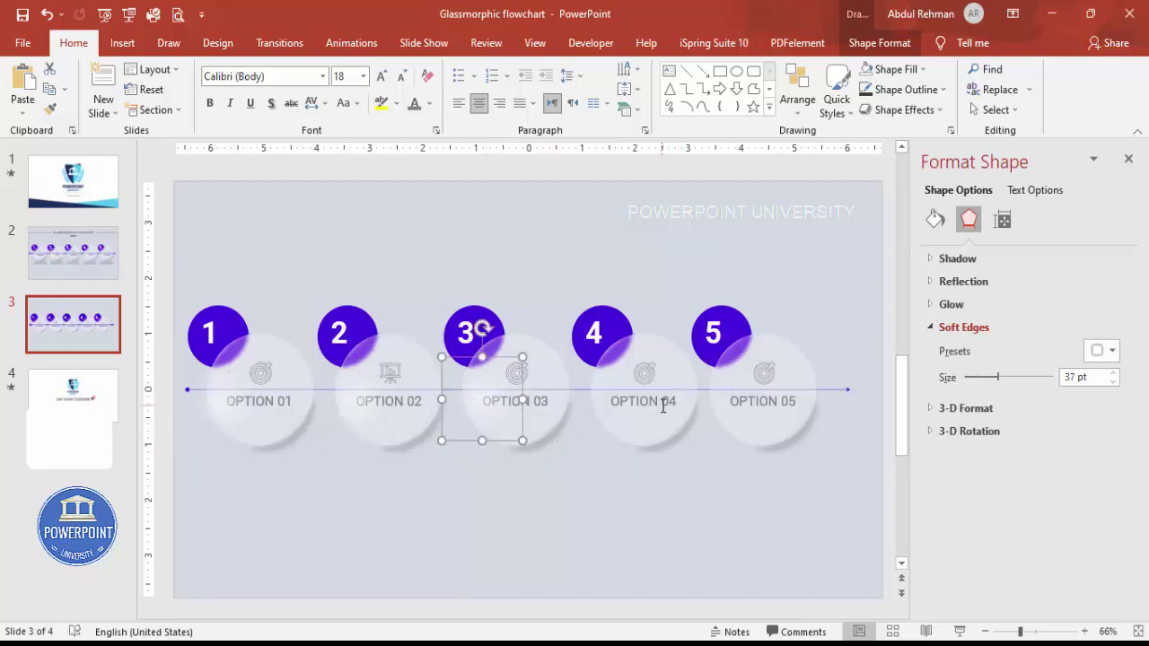
key("ctrl+d")
left_click_drag(608, 401, 612, 401)
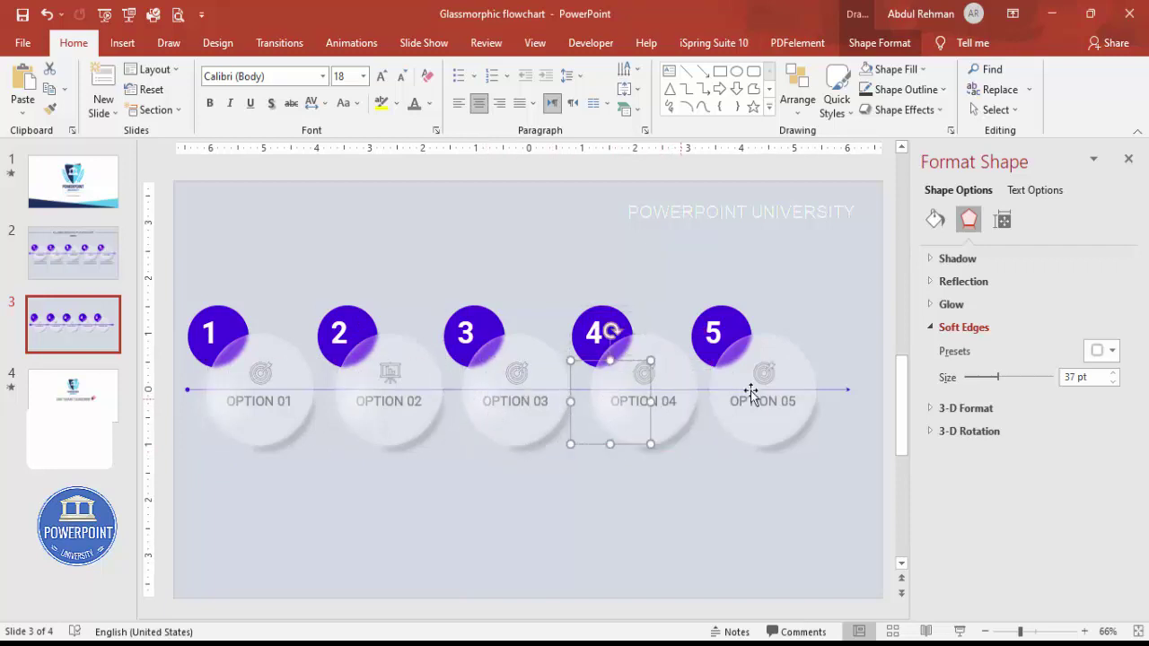
left_click(741, 406)
Step: Bring all five OPTION 01–05 labels to the front, above the white glows
left_click(789, 404)
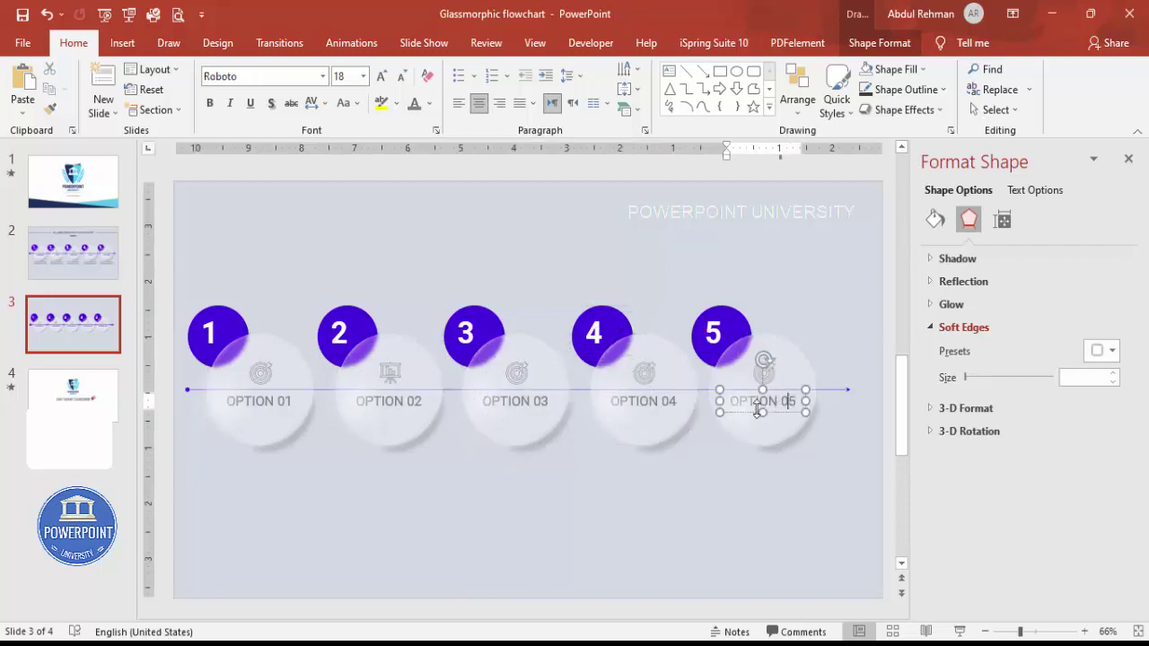
left_click(676, 398, "shift")
left_click(549, 404, "shift")
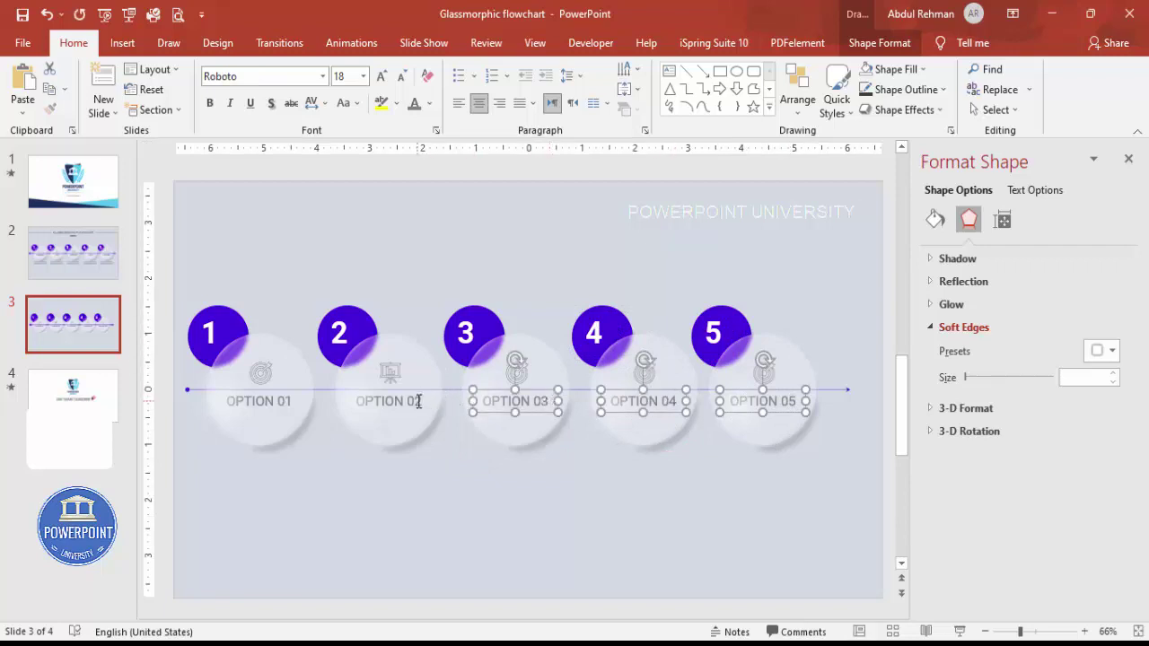
left_click(427, 401, "shift")
left_click(297, 401, "shift")
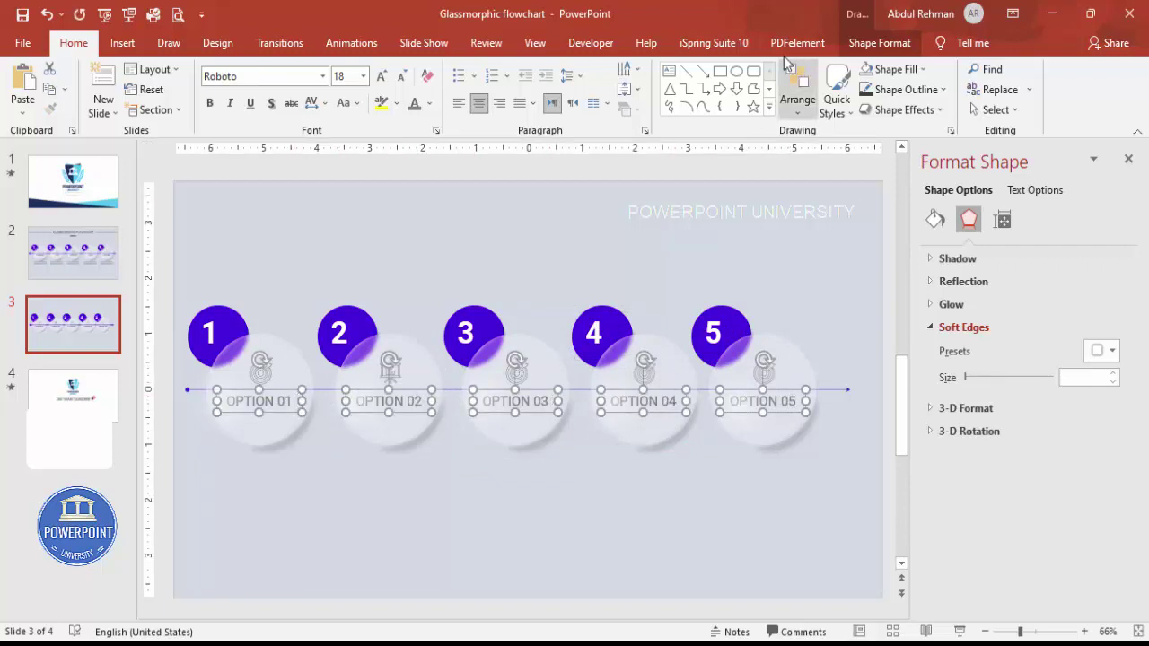
left_click(869, 45)
left_click(910, 69)
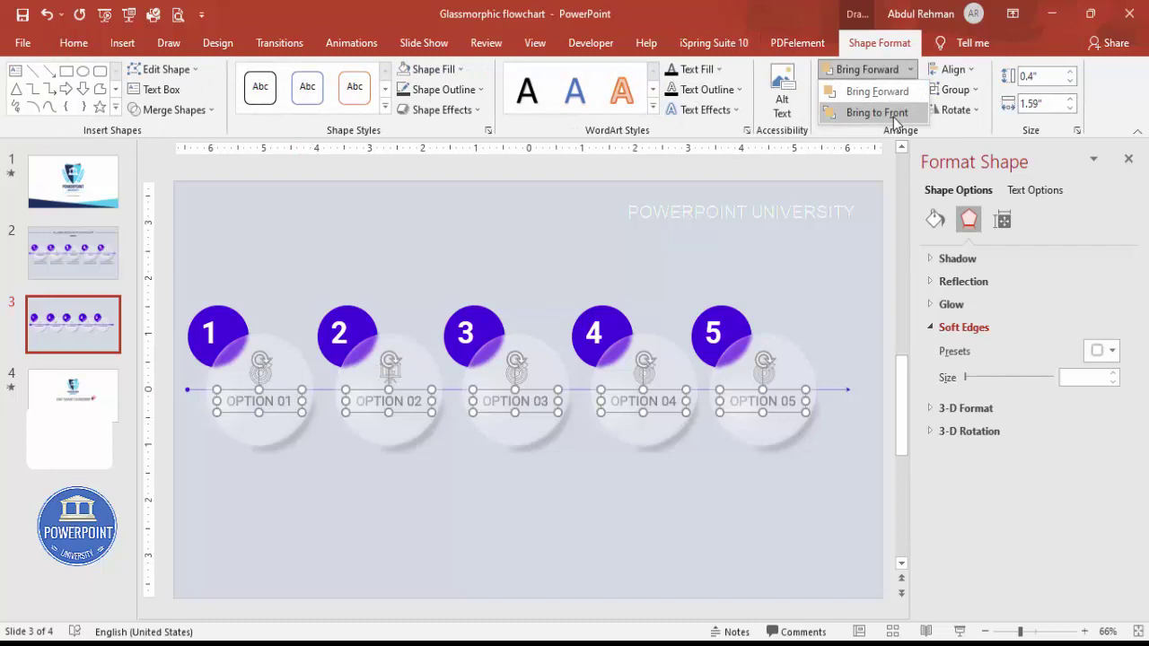
left_click(867, 113)
left_click(851, 205)
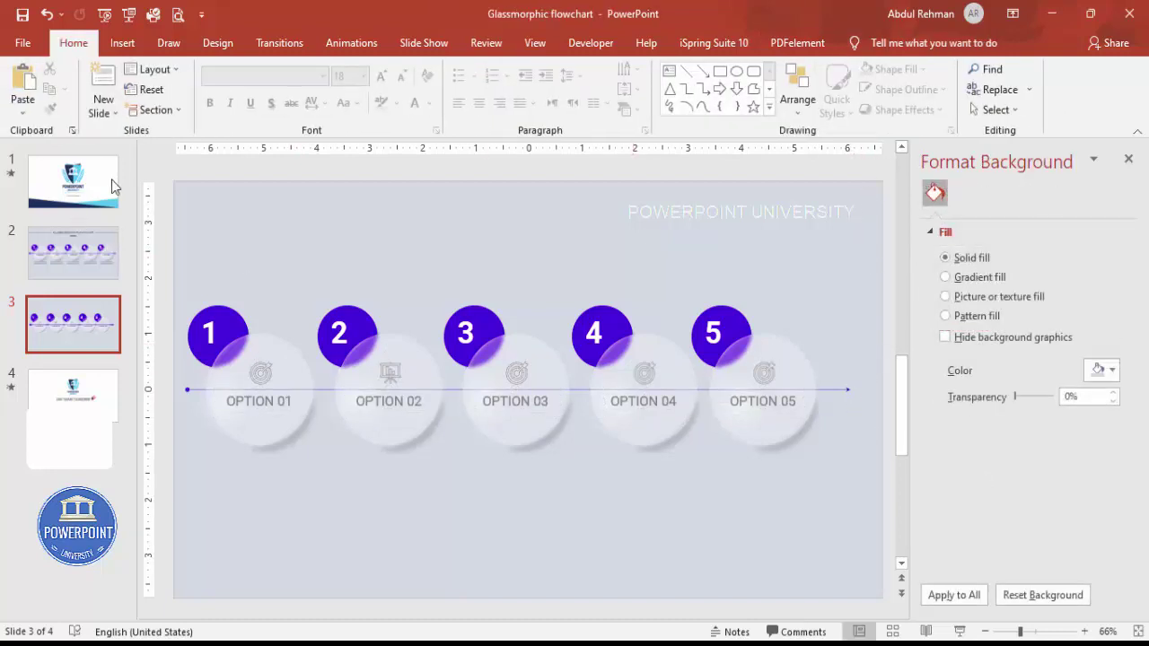
Step: Add a grey, centred 14 pt 'Add detail text here' text box below OPTION 01
left_click(120, 44)
left_click(766, 90)
left_click_drag(213, 457, 307, 486)
type("A")
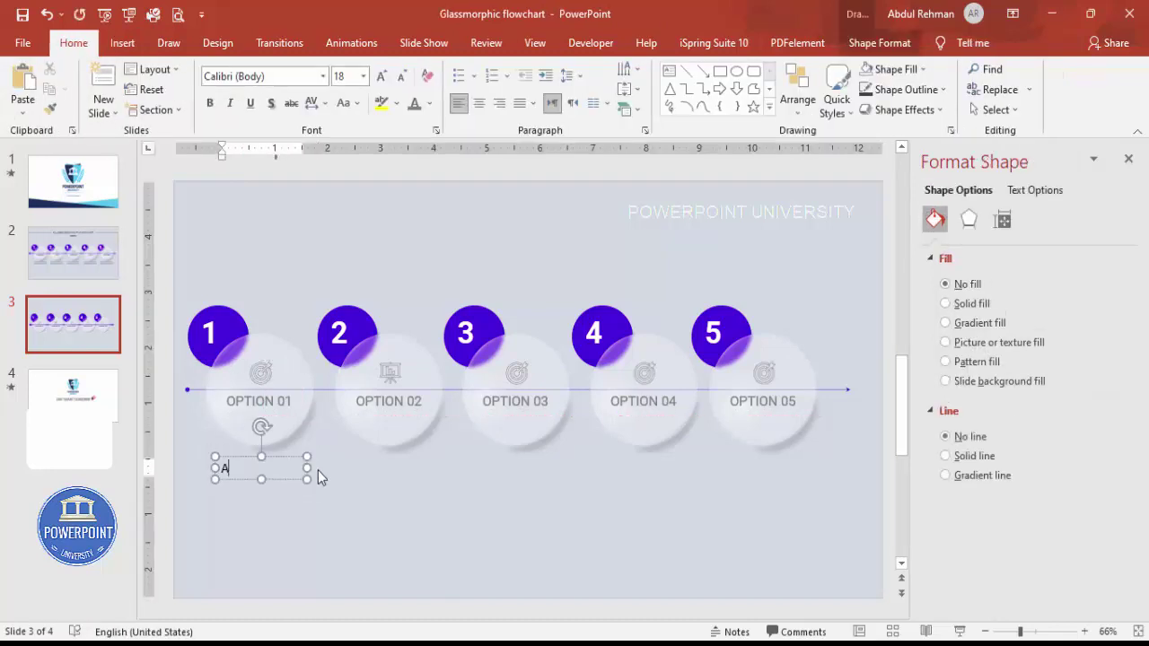
type("dd detail text here")
left_click(281, 455)
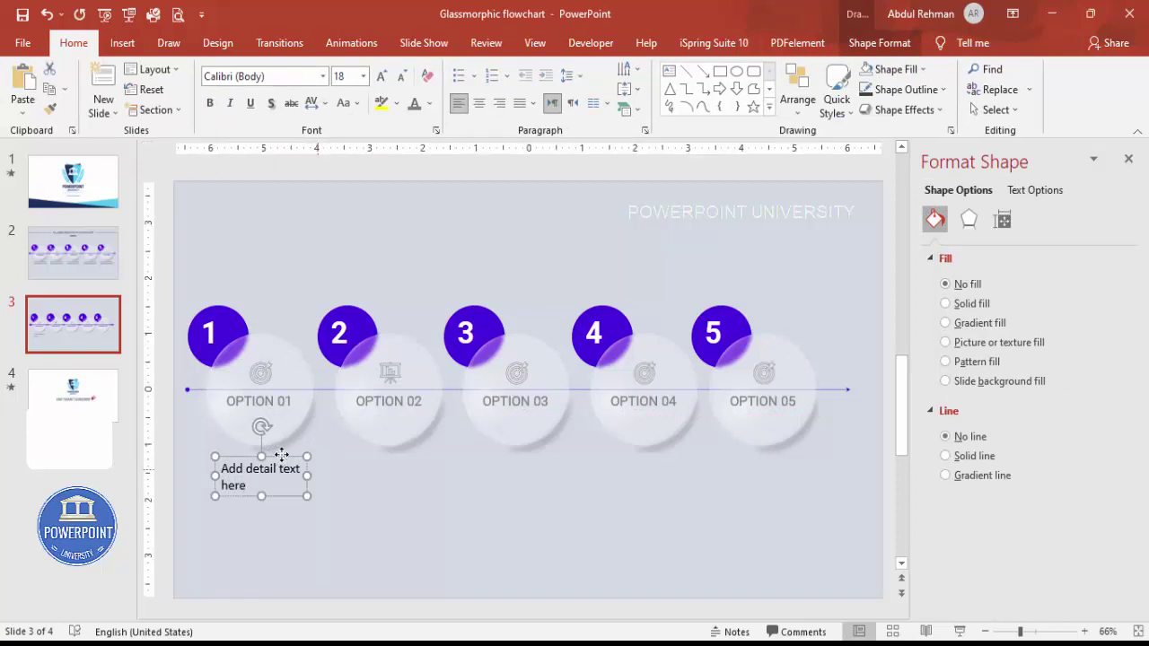
left_click(413, 106)
left_click(479, 103)
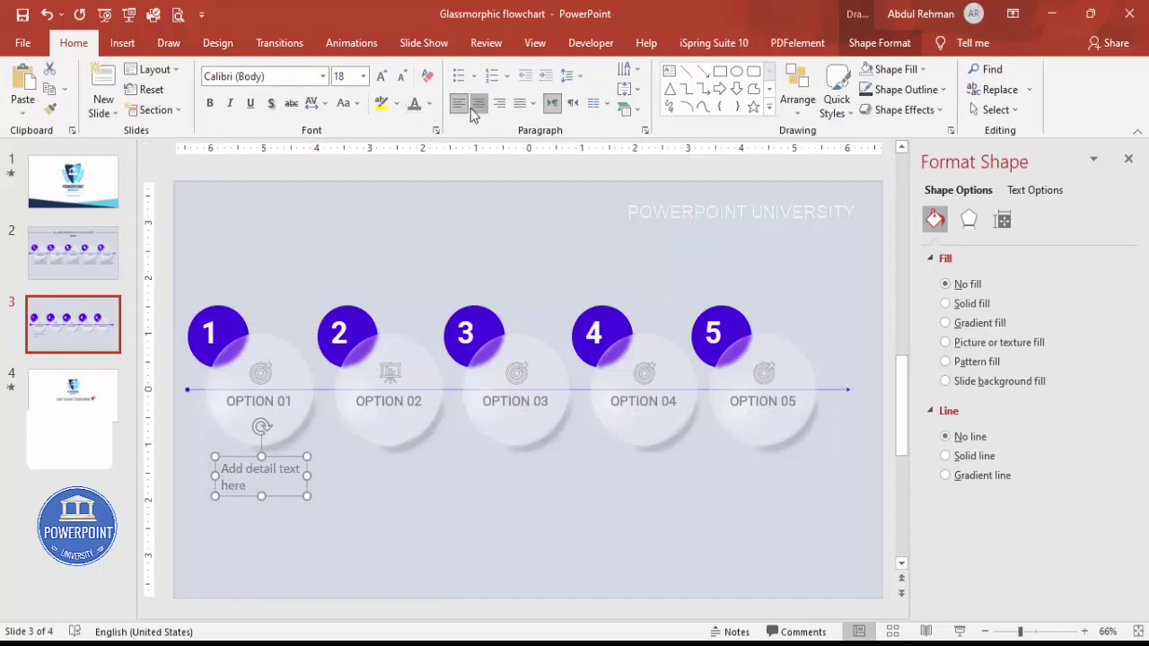
left_click(402, 76)
left_click(401, 76)
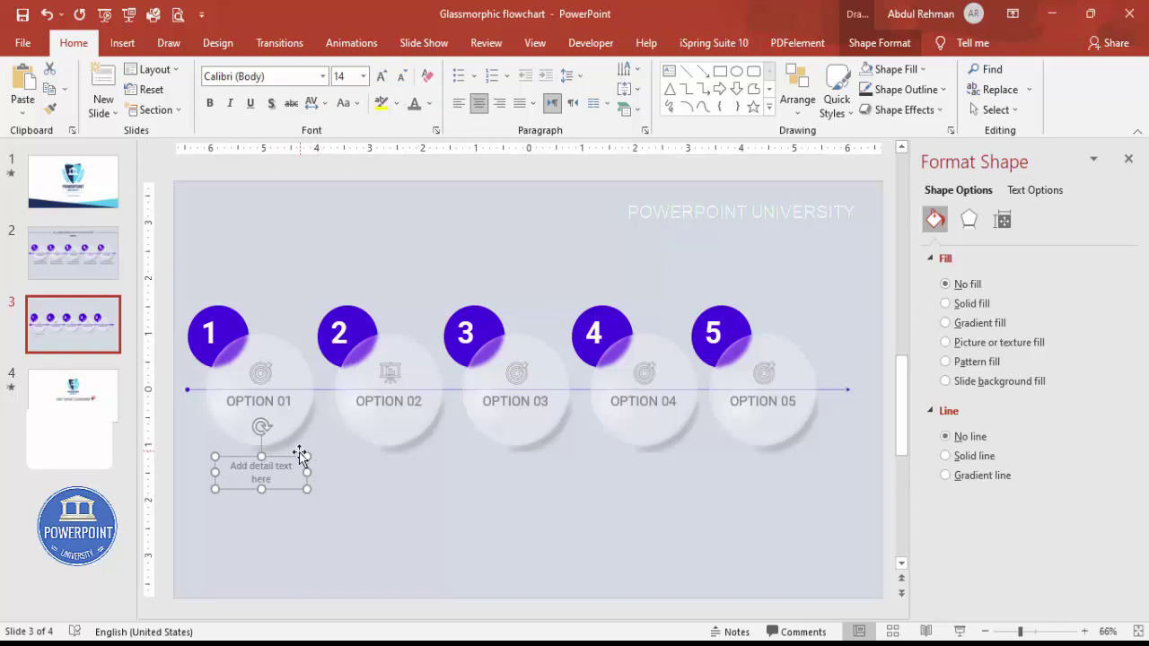
Step: Copy the caption beneath the other OPTION circles, then select all of the first option's pieces
left_click_drag(301, 465, 801, 462)
left_click(830, 292)
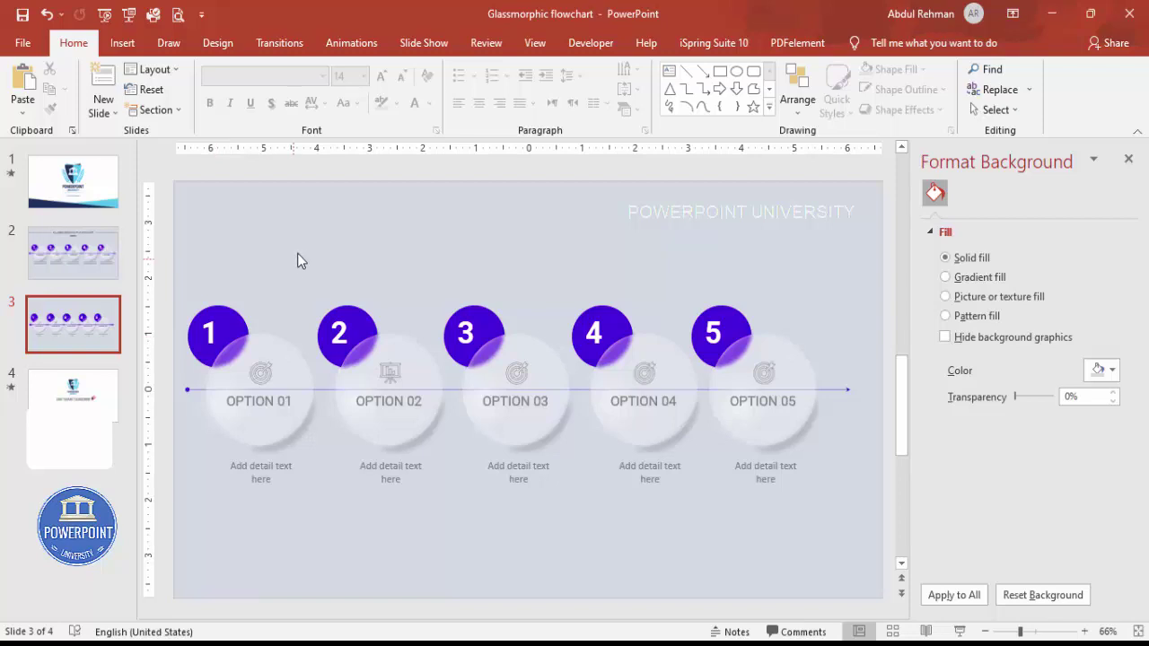
left_click_drag(324, 236, 163, 594)
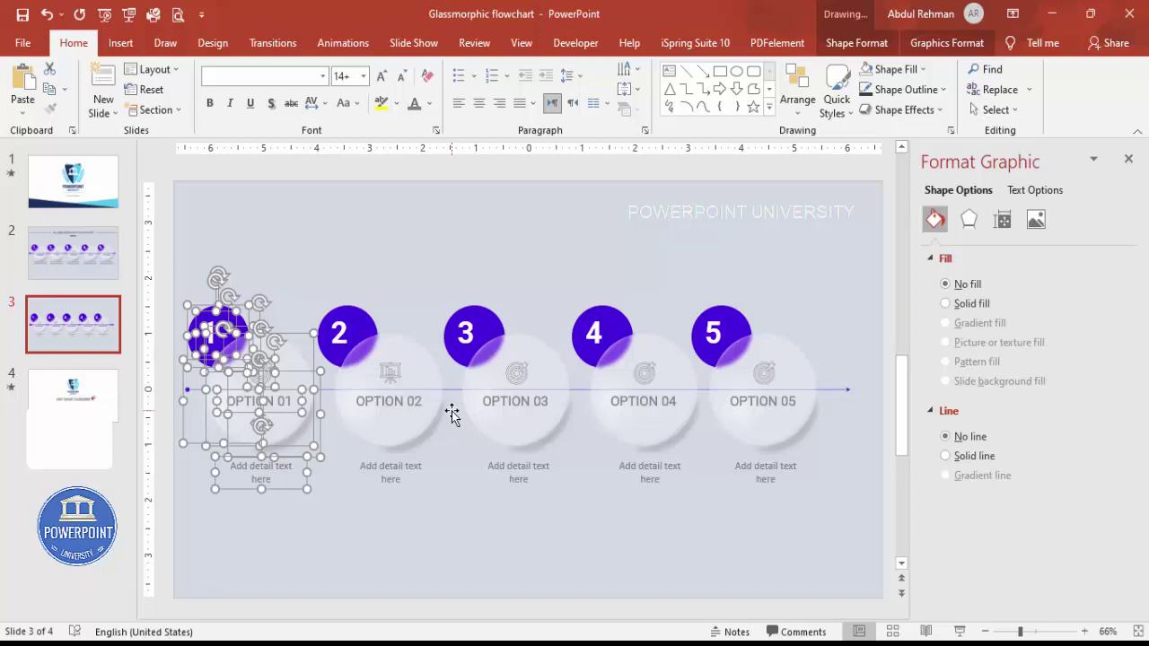
Step: Group the first option's circles, icon, label and caption with Ctrl+G, keeping them in their original position
key("ctrl+g")
left_click_drag(284, 369, 307, 329)
key("ctrl+z")
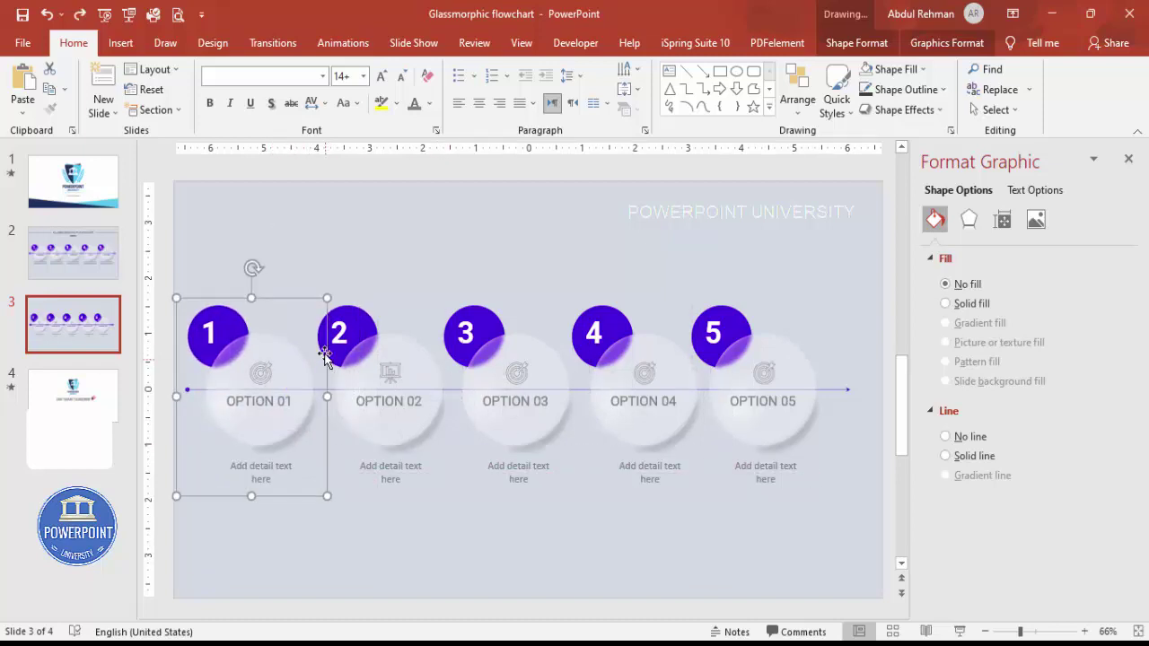
left_click(342, 42)
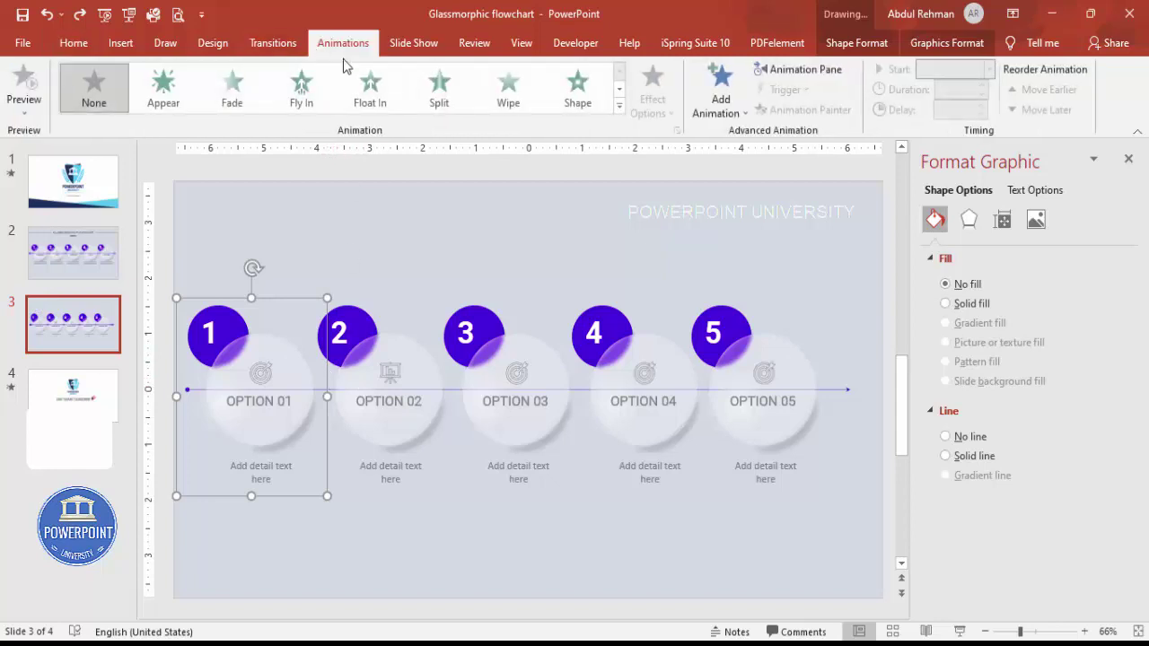
Step: Choose the Basic Zoom entrance effect for the first option's group from More Entrance Effects
left_click(724, 106)
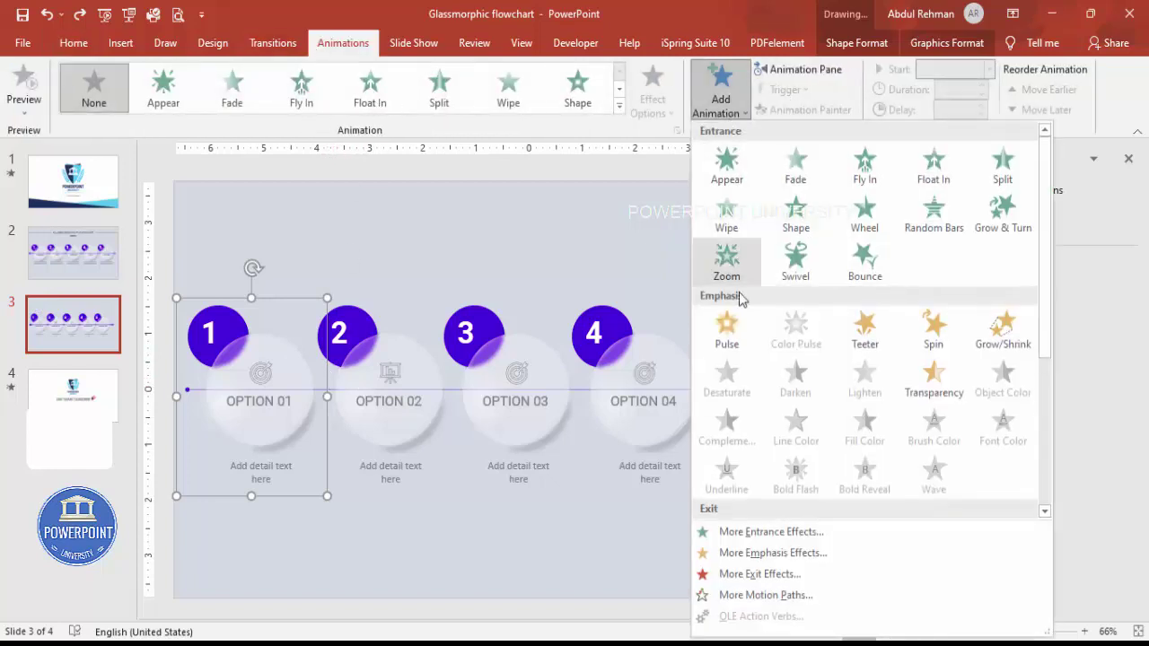
left_click(761, 533)
left_click(530, 403)
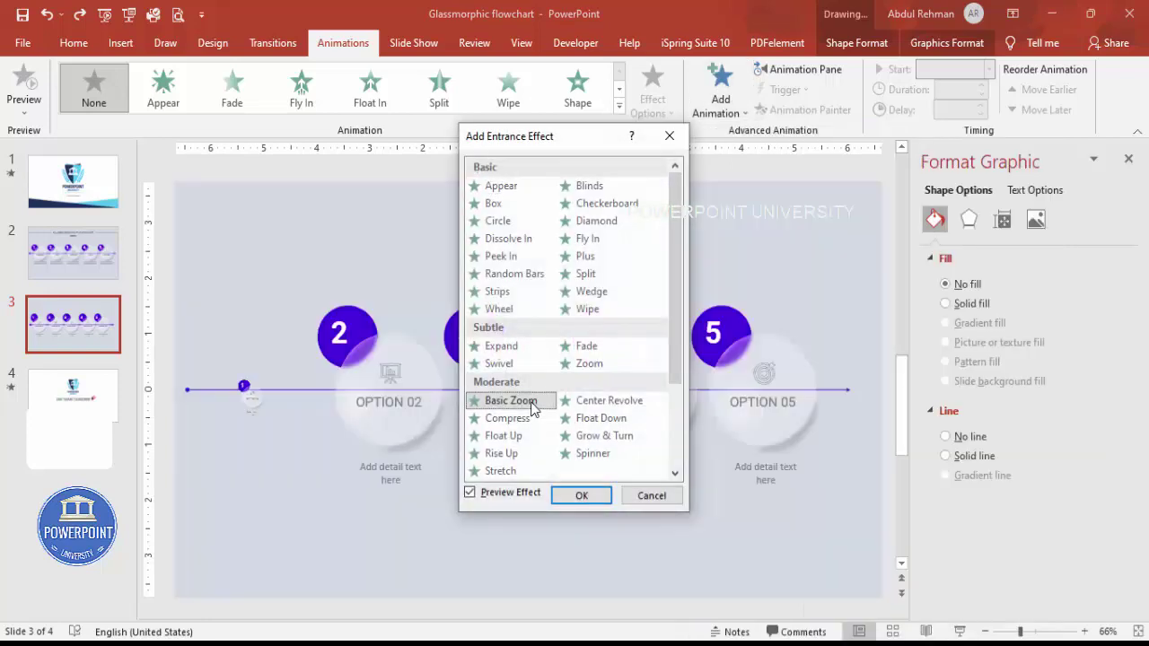